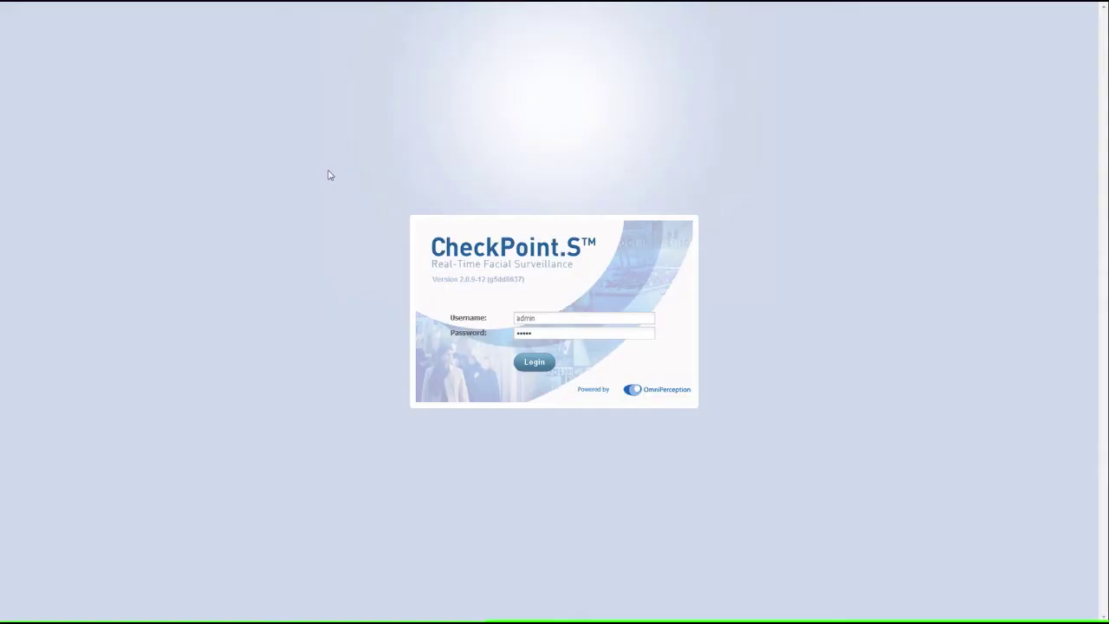
# - Sign in to reach the Live Alarm list of recent sightings
pyautogui.click(535, 364)
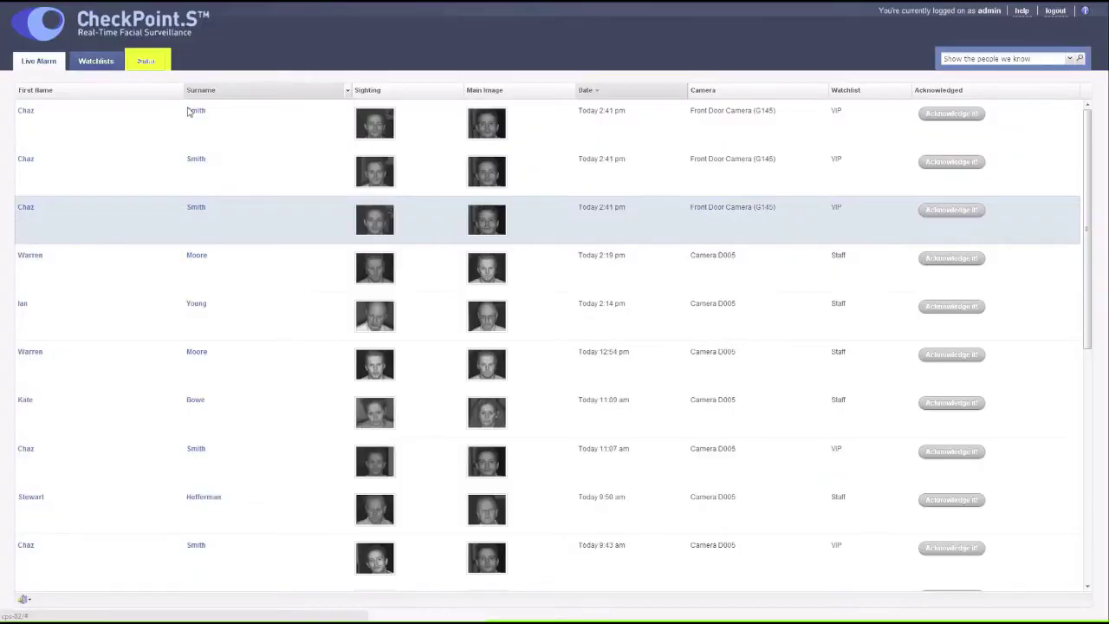
# - Move the subject from the Staff watchlist to VIP and set the notes to 'Employee of the month'
pyautogui.click(145, 60)
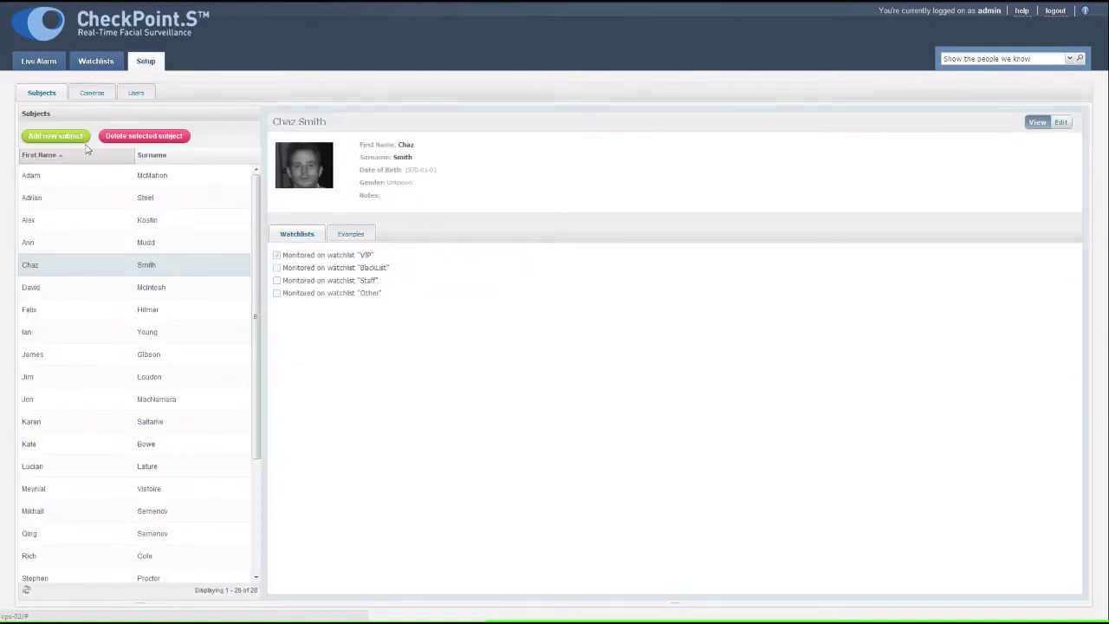
pyautogui.click(58, 177)
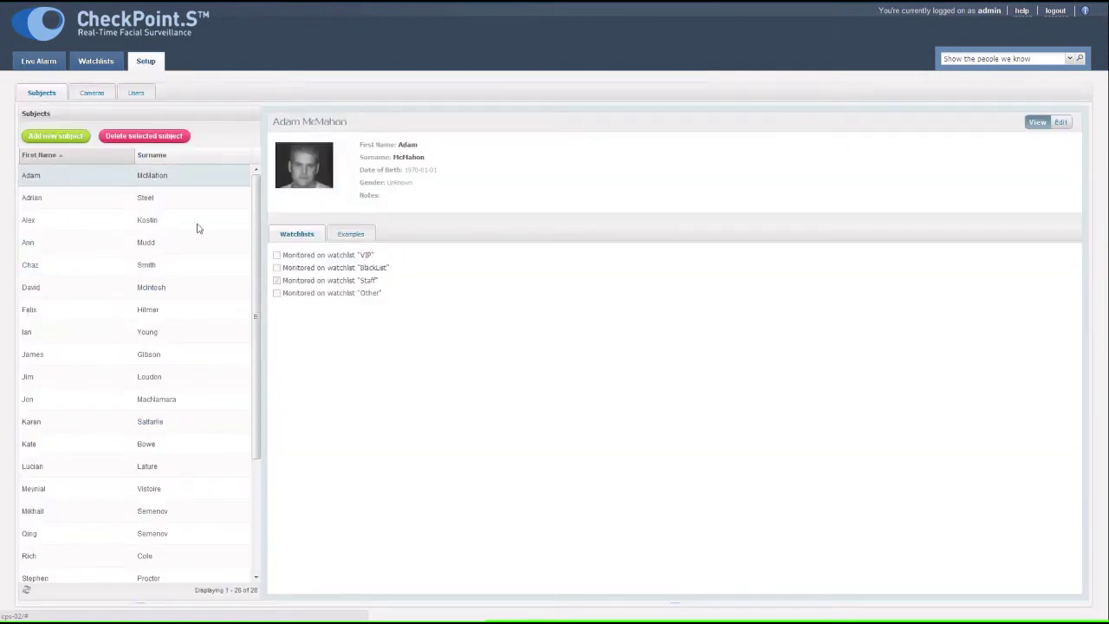
pyautogui.click(1061, 123)
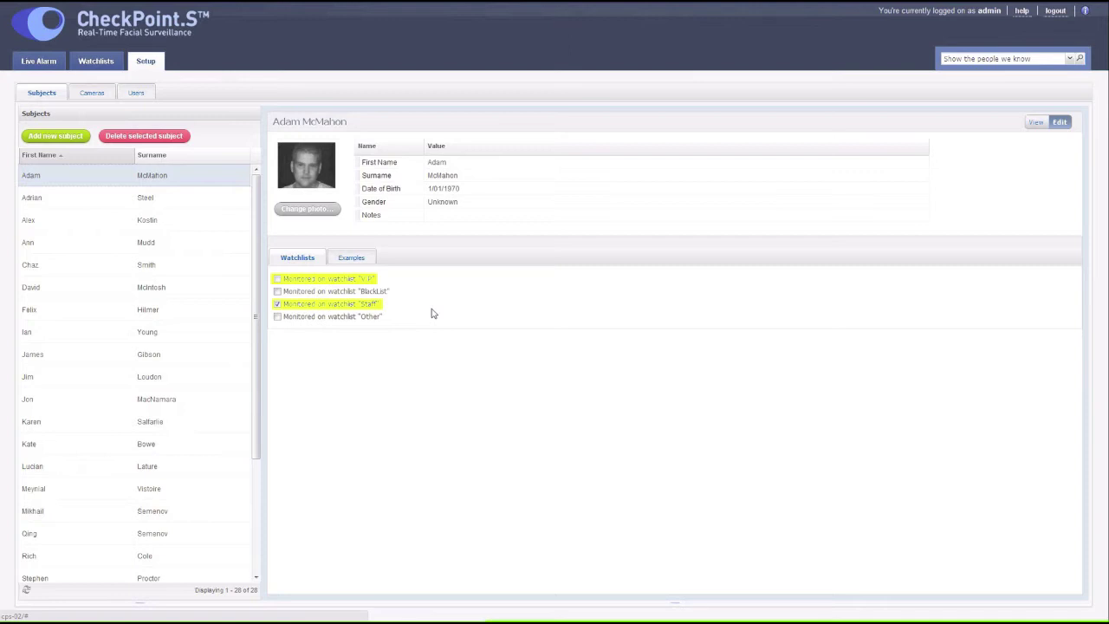
pyautogui.click(277, 279)
pyautogui.click(278, 304)
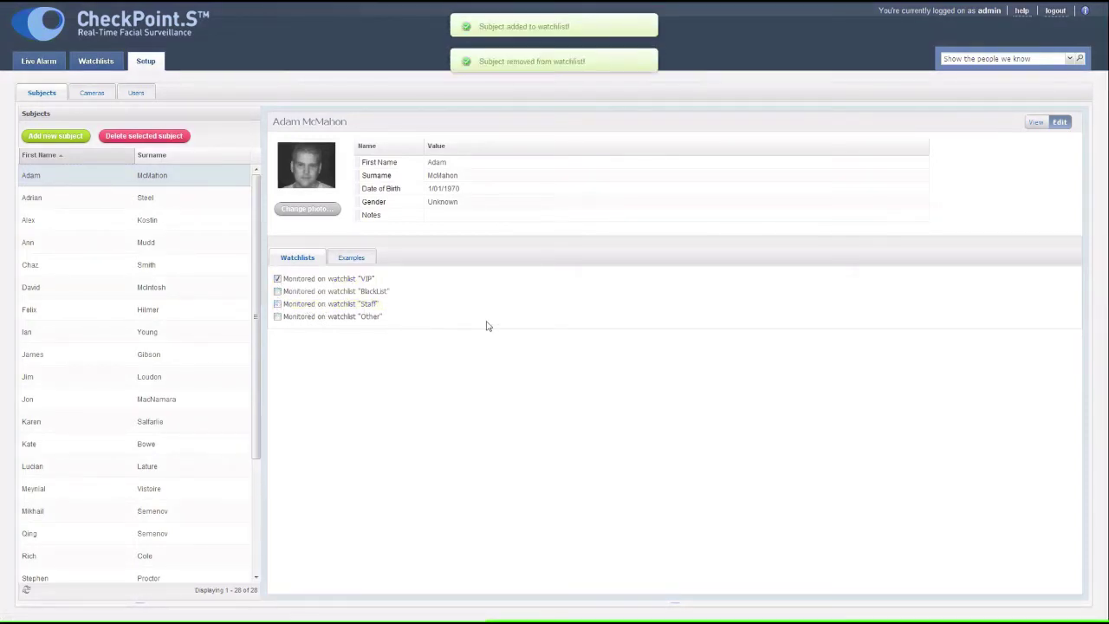
pyautogui.click(443, 219)
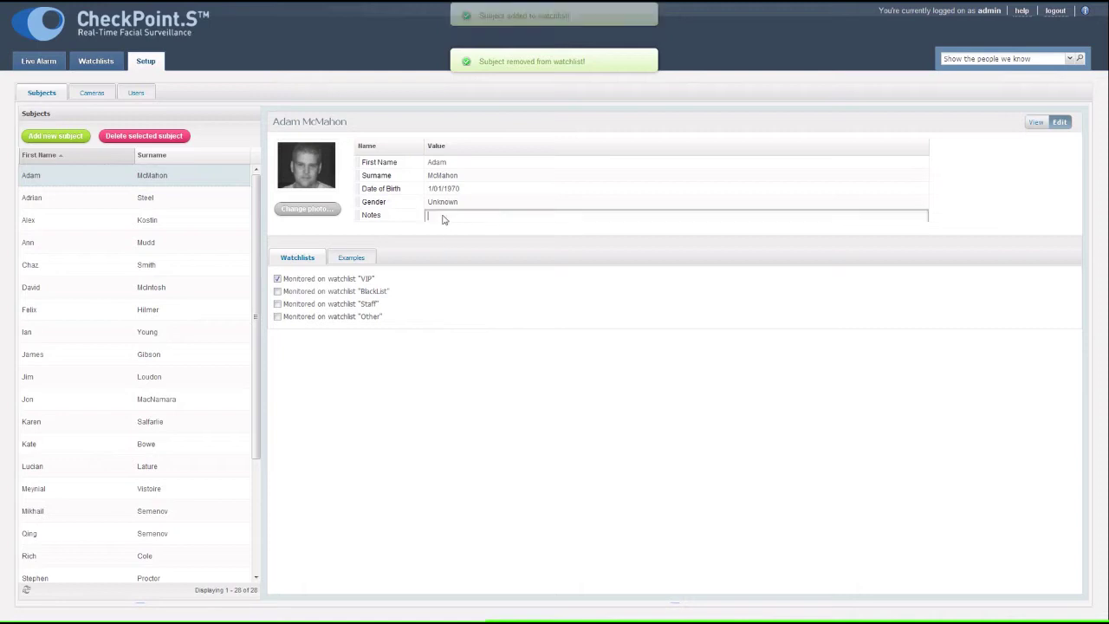
pyautogui.write('Employee of the month')
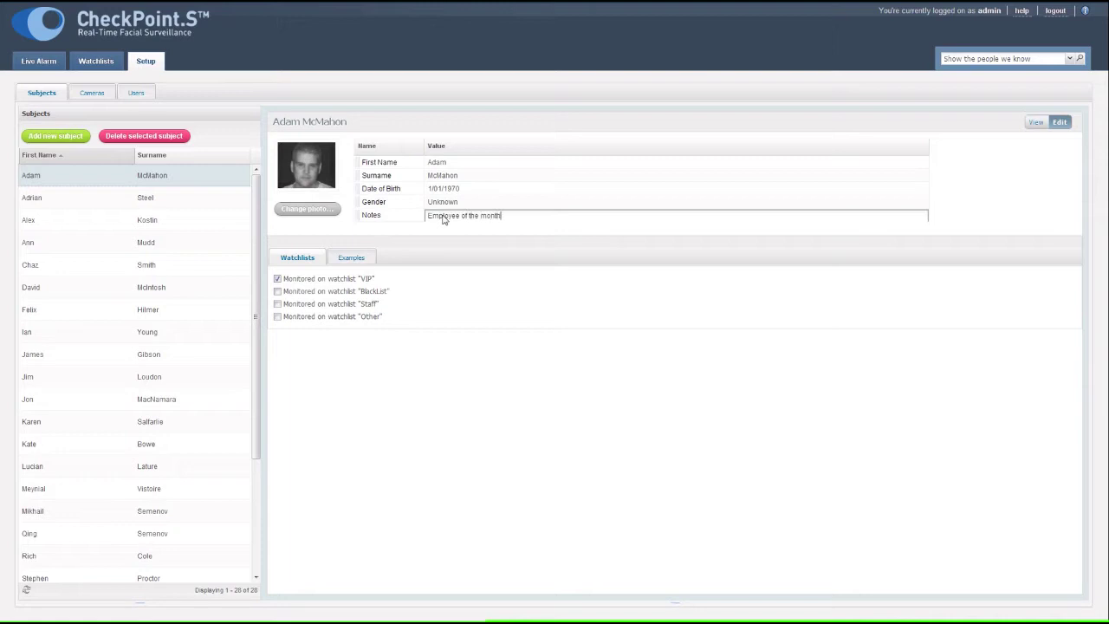
pyautogui.press('Return')
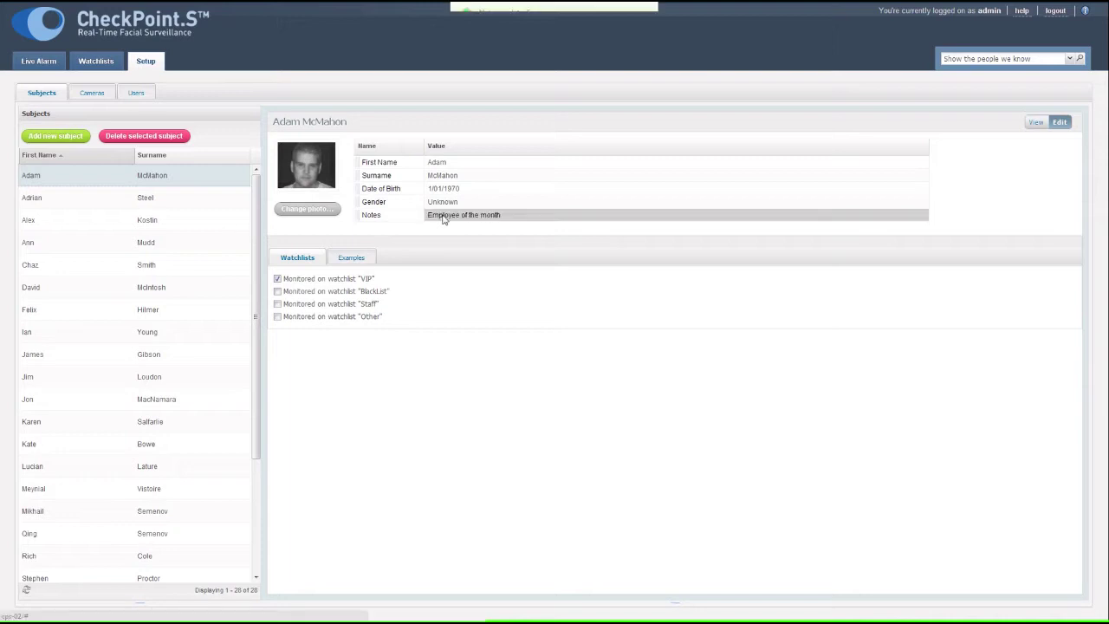
# - Make the eighth example photo the subject's main image
pyautogui.click(350, 259)
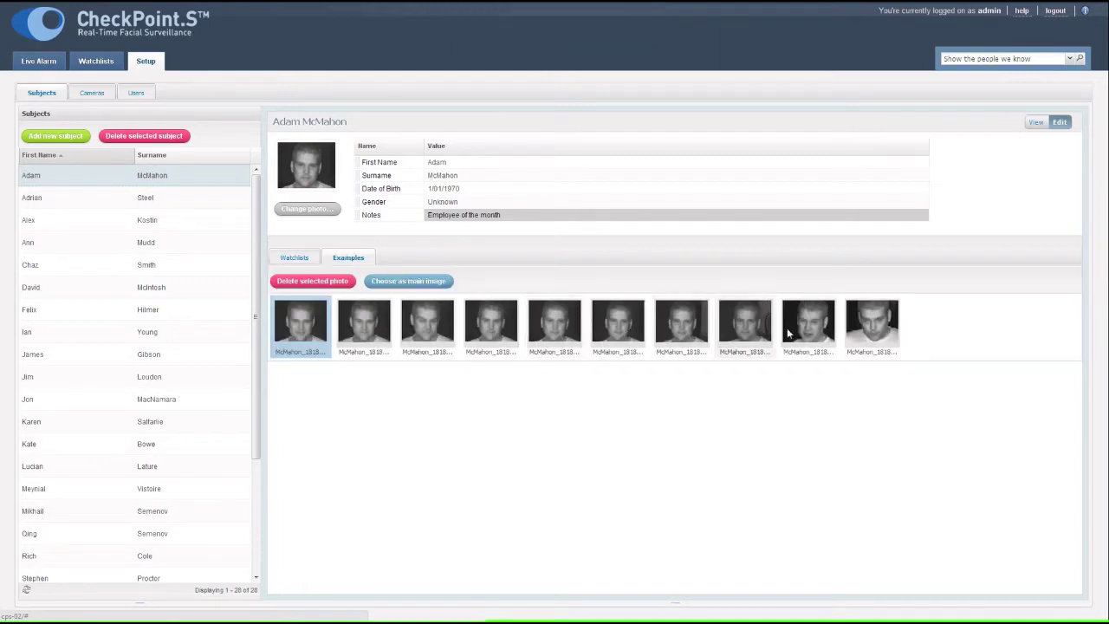
pyautogui.click(756, 337)
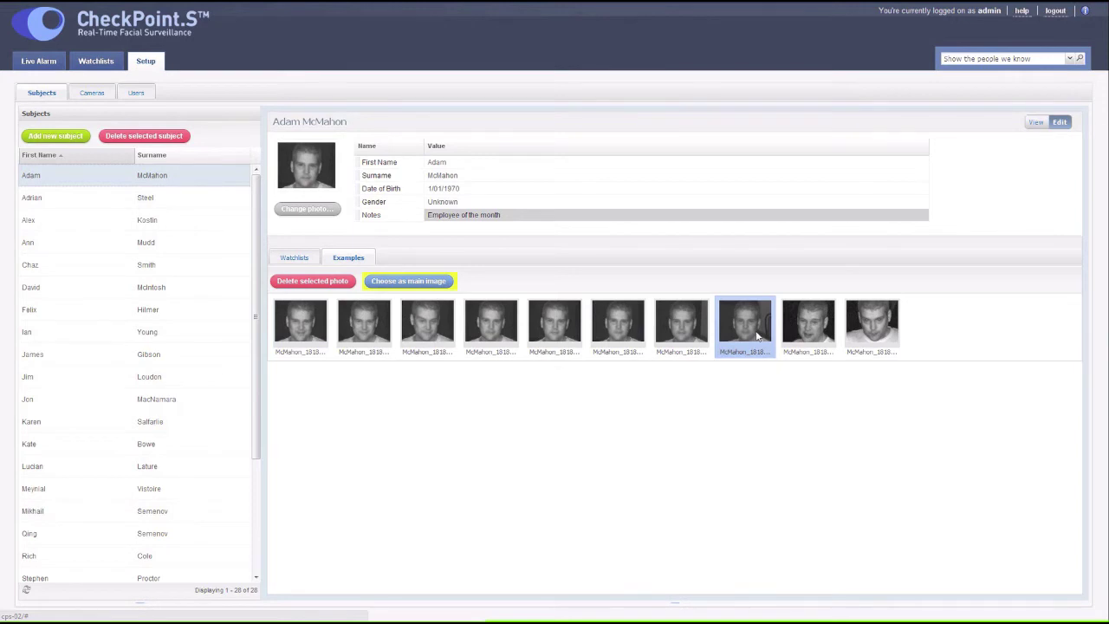
pyautogui.click(416, 283)
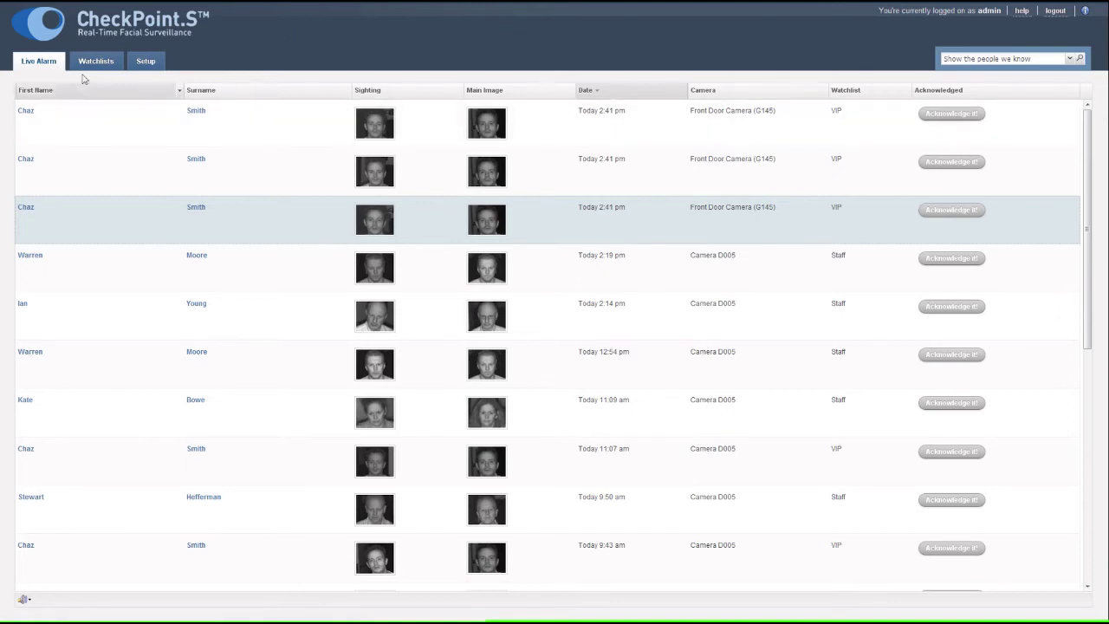
# - On the Other watchlist, add two subjects and move a third back to Subjects
pyautogui.click(90, 64)
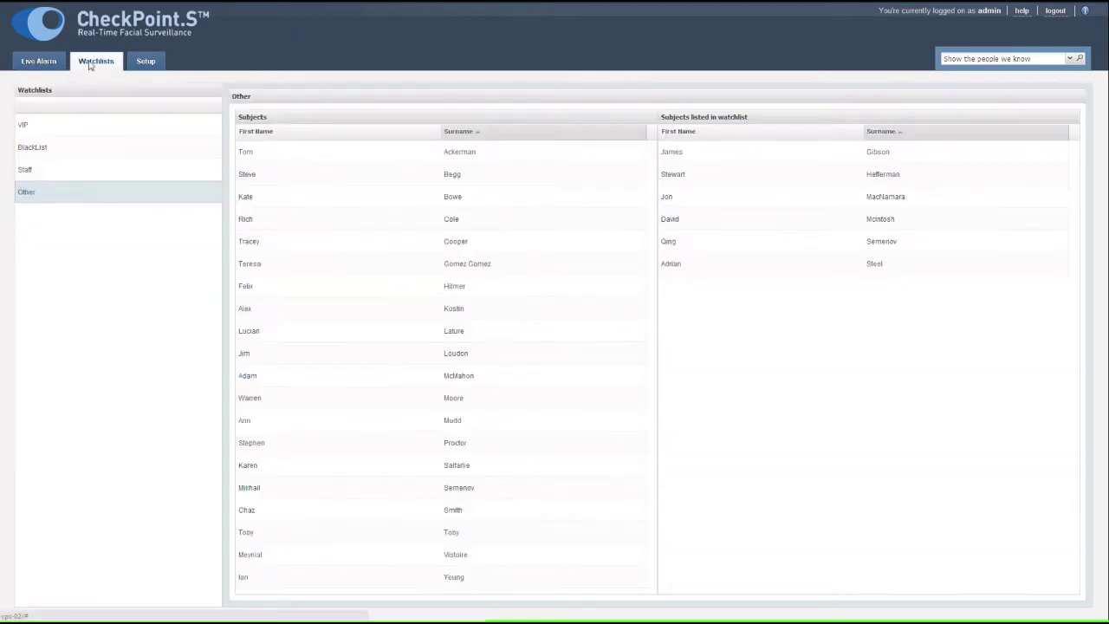
pyautogui.doubleClick(312, 374)
pyautogui.moveTo(369, 405); pyautogui.dragTo(734, 369)
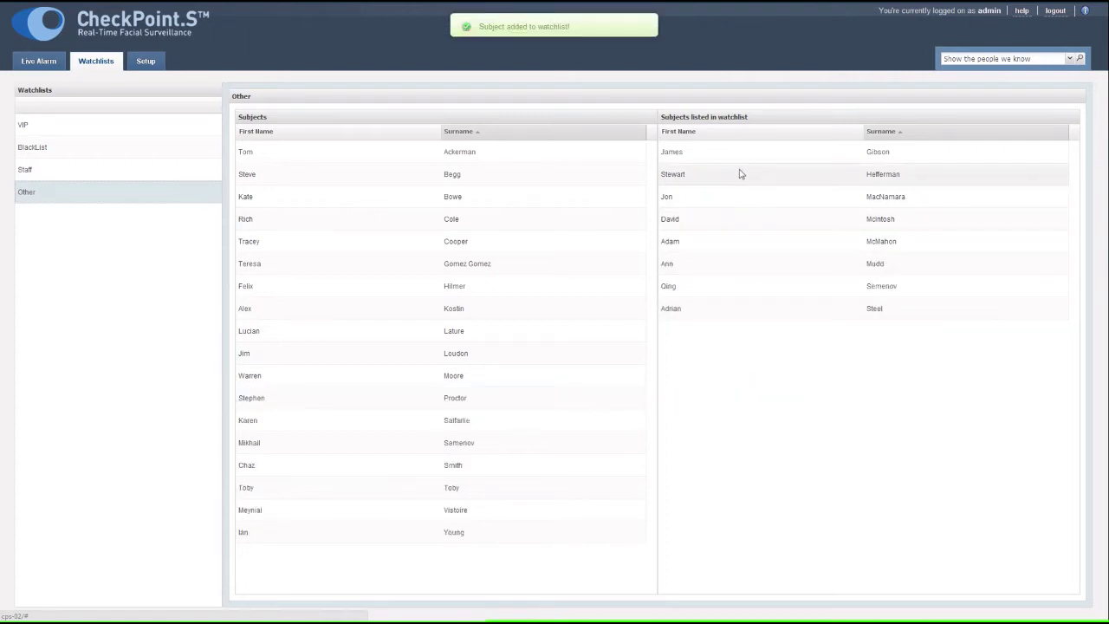
pyautogui.moveTo(741, 175); pyautogui.dragTo(529, 399)
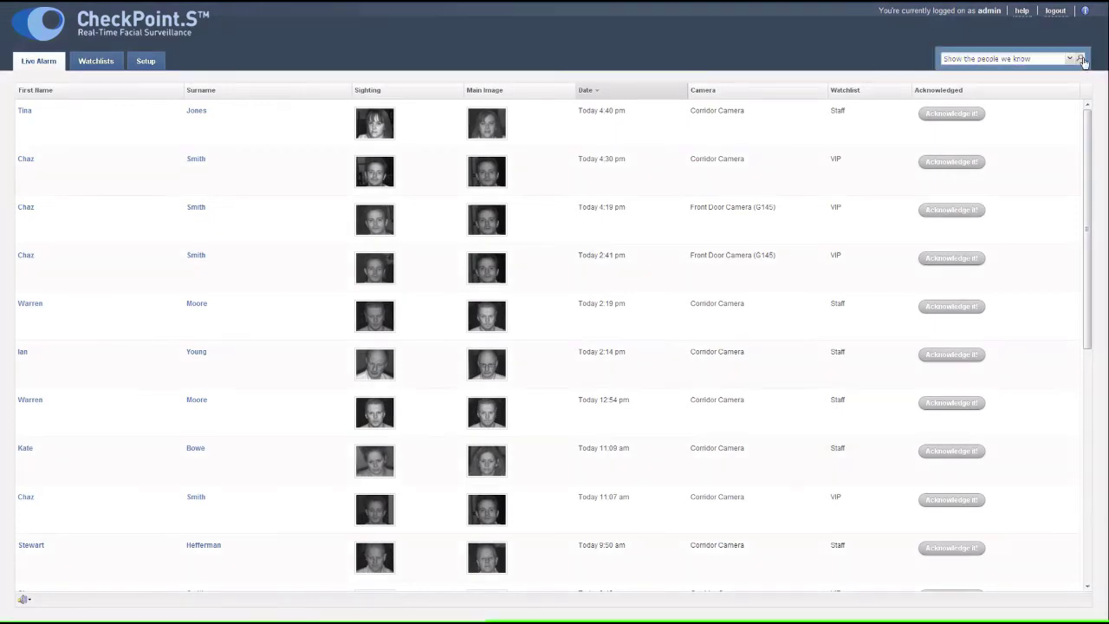
# - Start a known-people search for the subject, with a date range starting 01/08/2011
pyautogui.click(1080, 59)
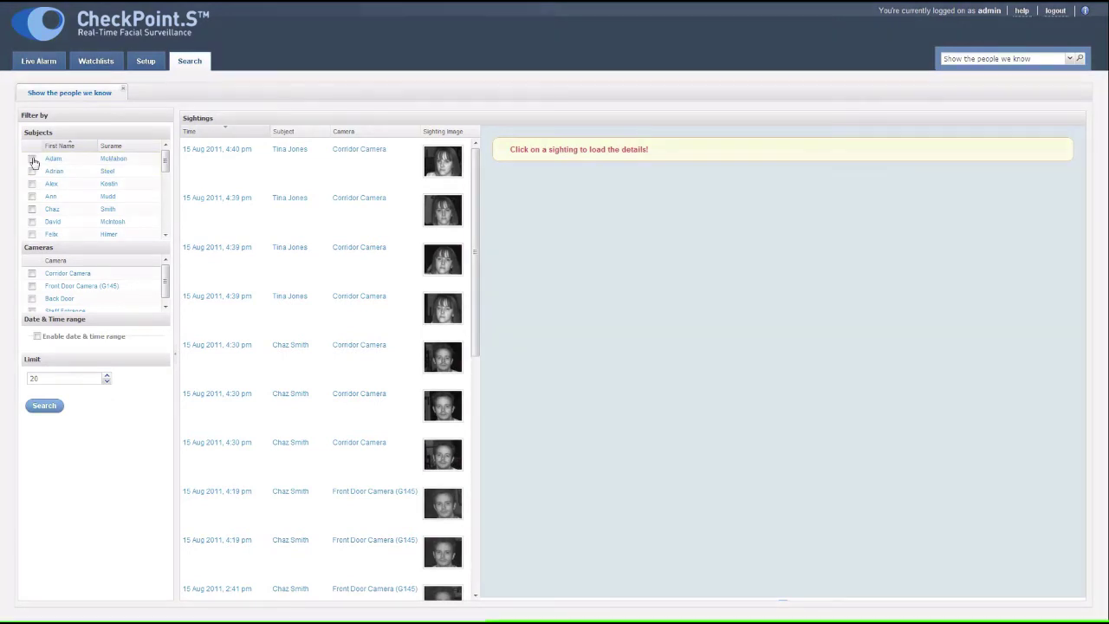
pyautogui.click(32, 159)
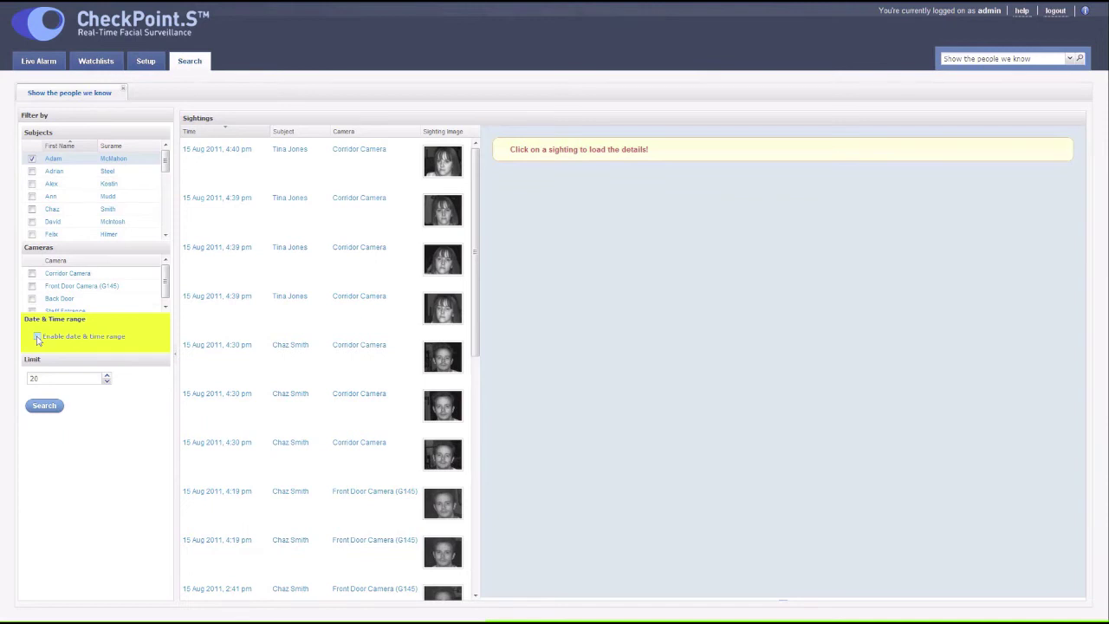
pyautogui.click(37, 337)
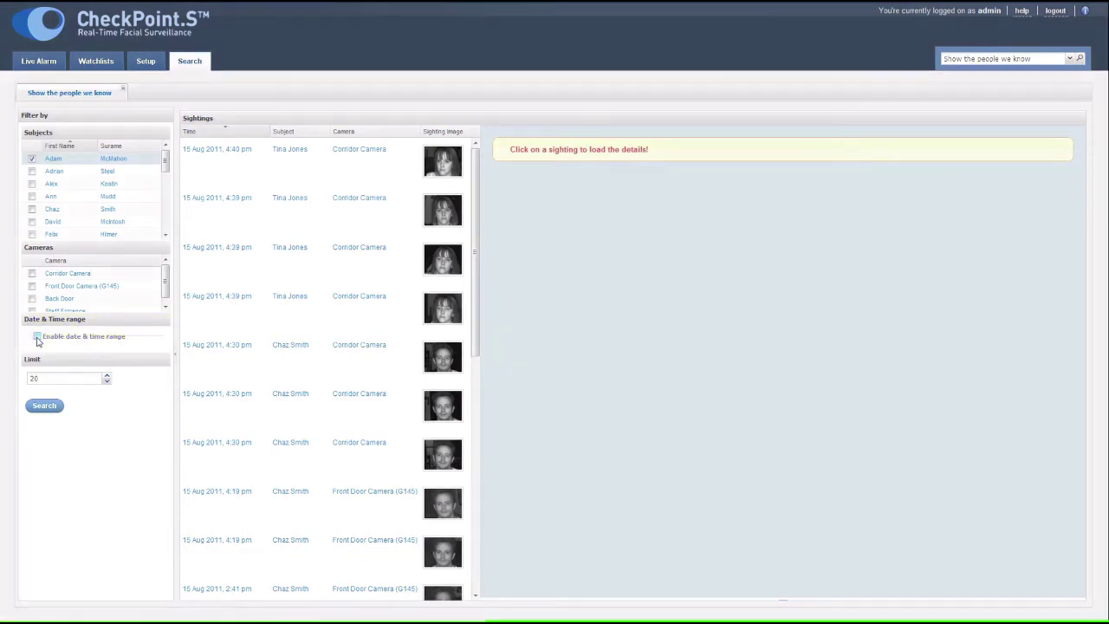
pyautogui.click(102, 428)
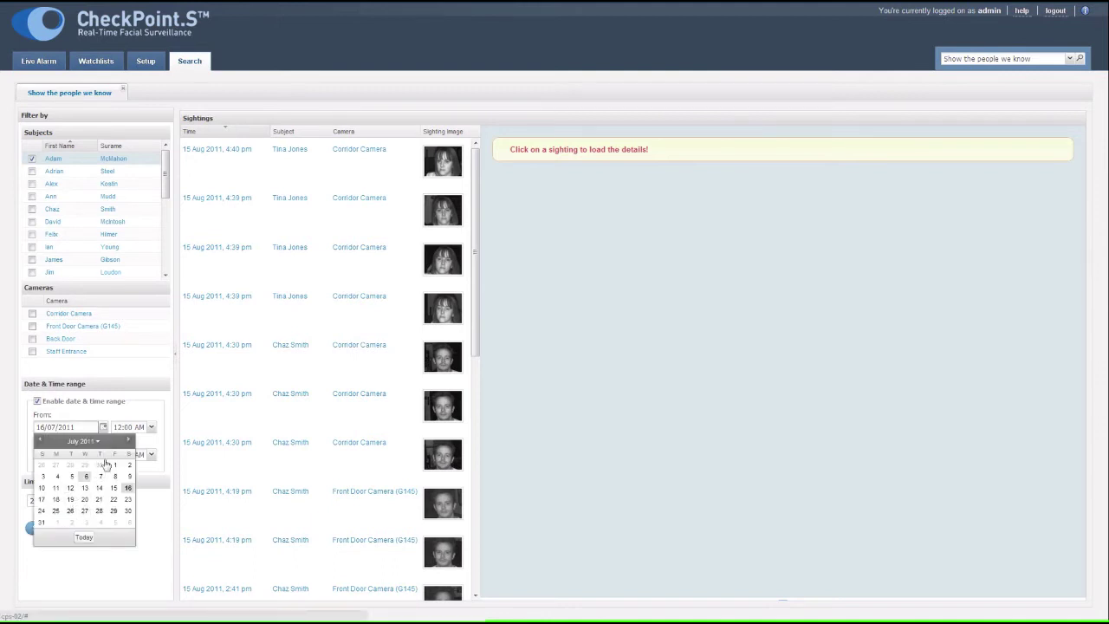
pyautogui.click(128, 441)
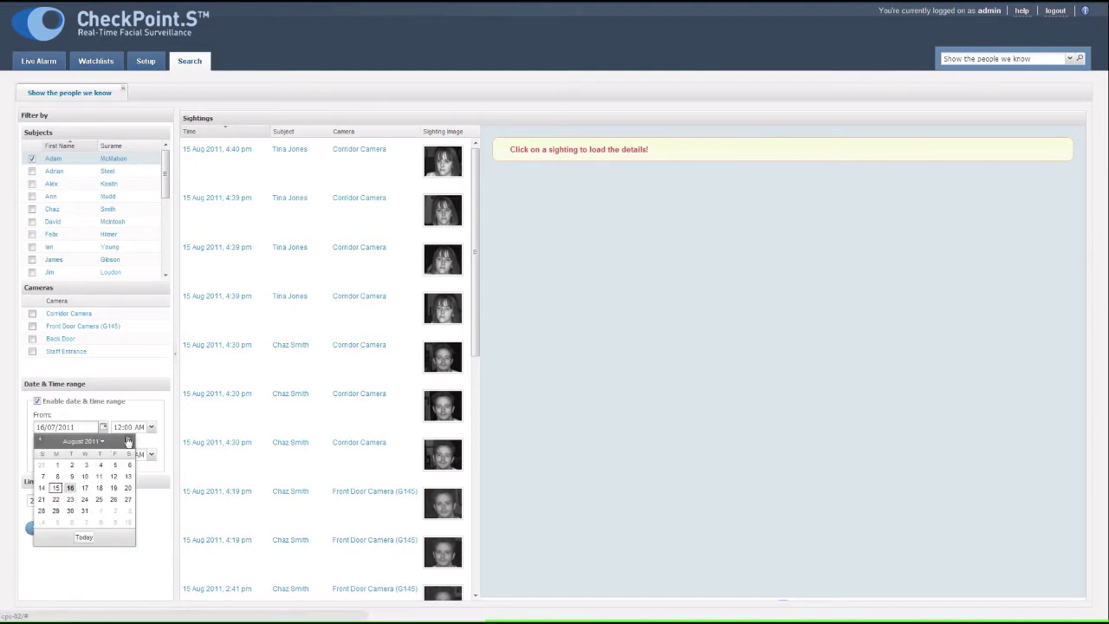
pyautogui.click(57, 464)
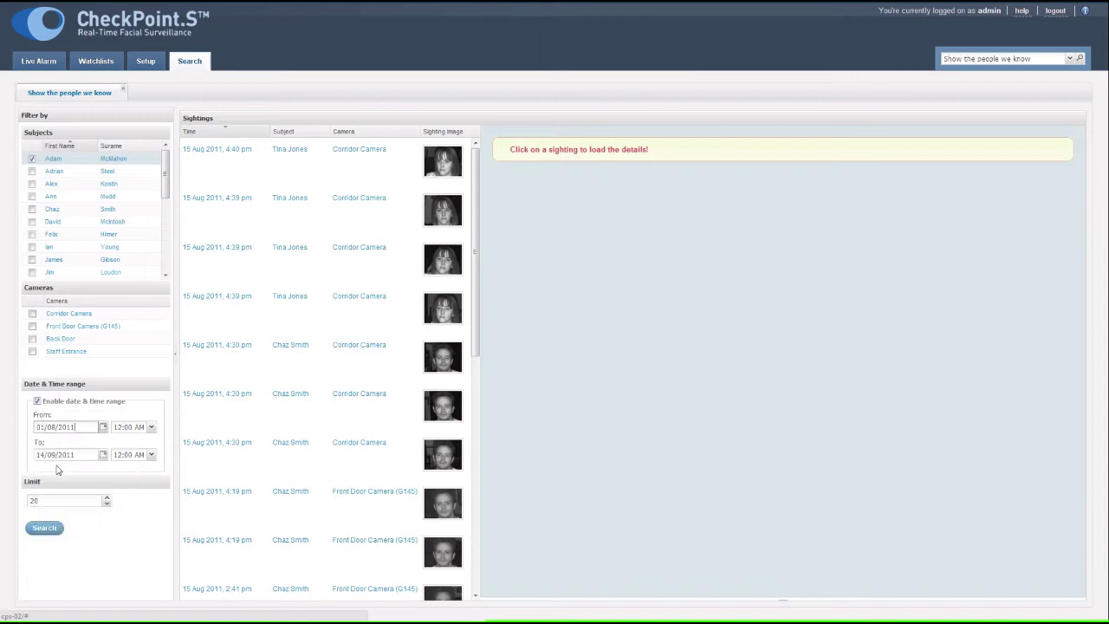
# - End the range at 15/08/2011 3:00 PM, raise the limit to 30, and search
pyautogui.click(104, 457)
pyautogui.click(84, 565)
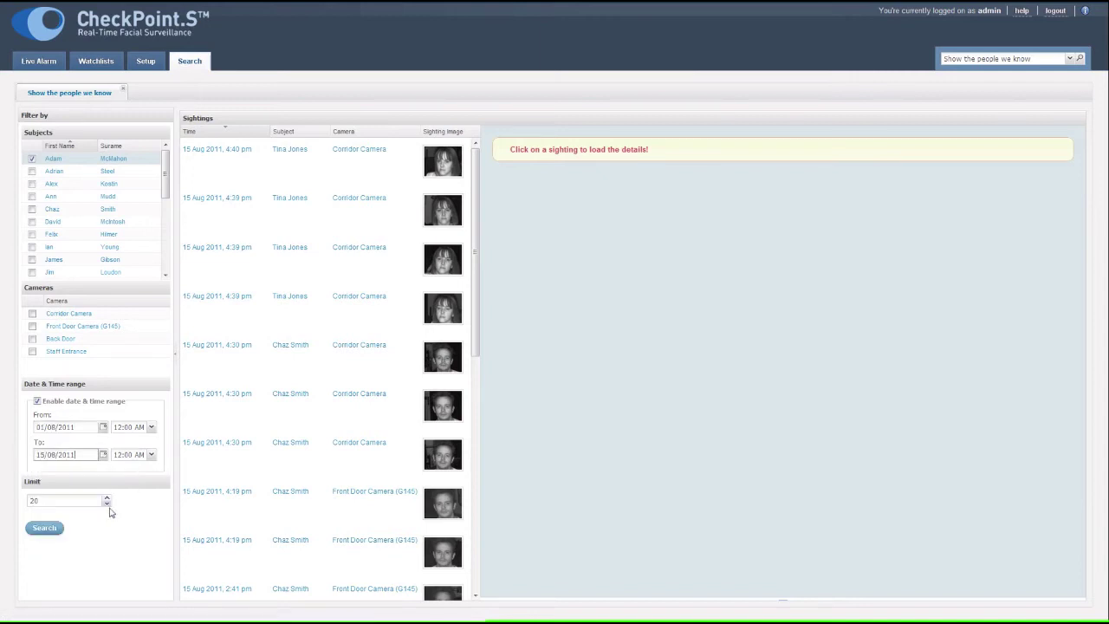
pyautogui.click(151, 456)
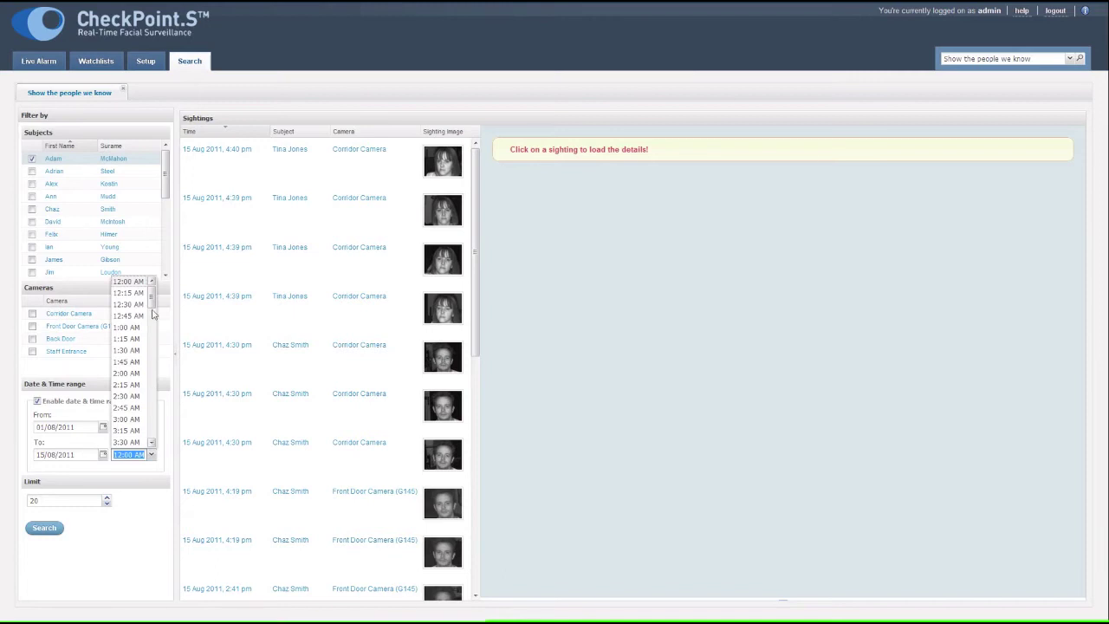
pyautogui.moveTo(152, 298); pyautogui.dragTo(153, 383)
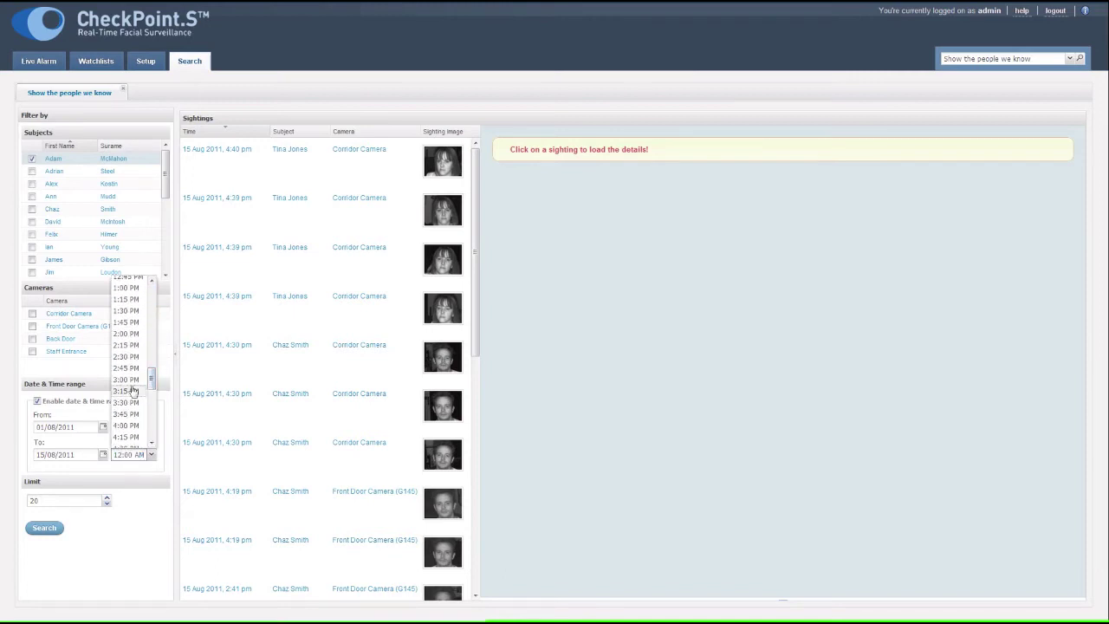
pyautogui.click(126, 380)
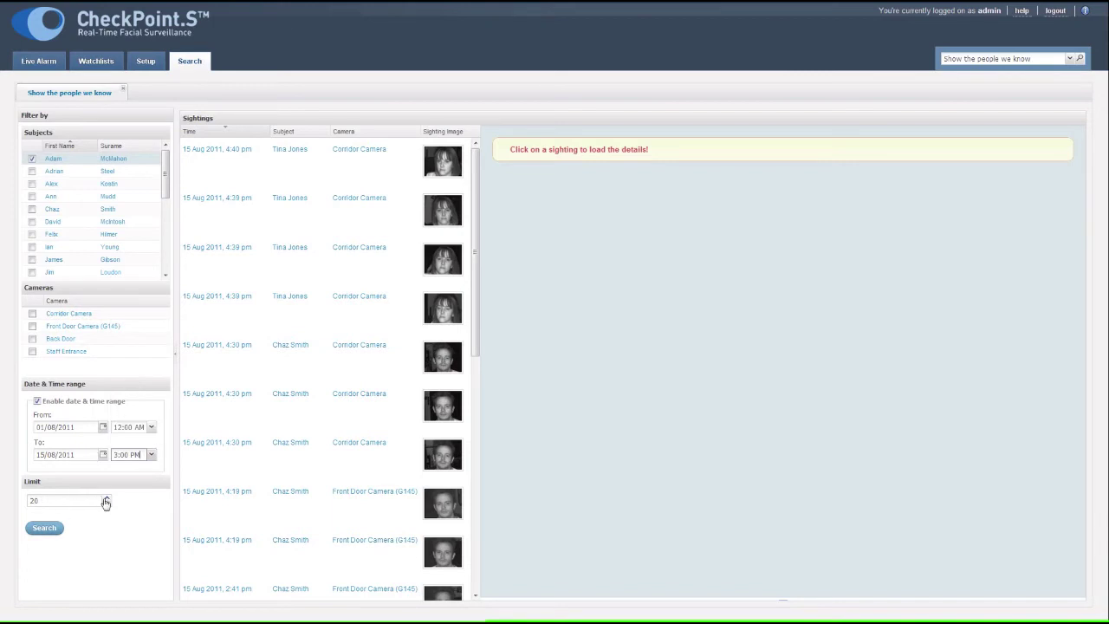
pyautogui.click(106, 498)
pyautogui.click(48, 528)
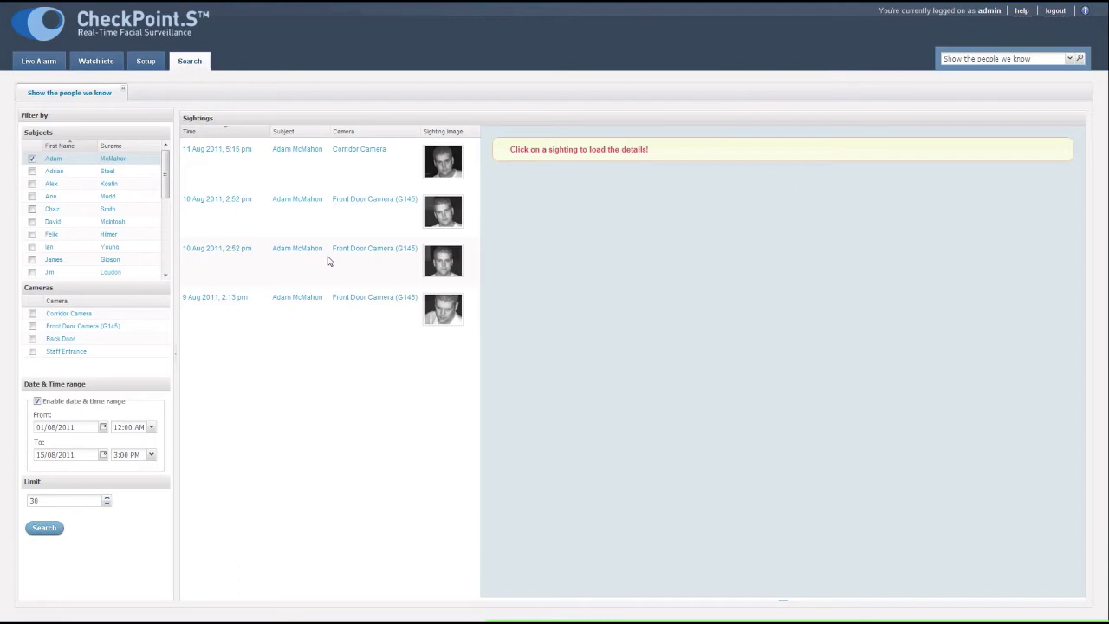
# - Show the details of the 10 Aug 2011, 2:52 pm sighting
pyautogui.click(328, 261)
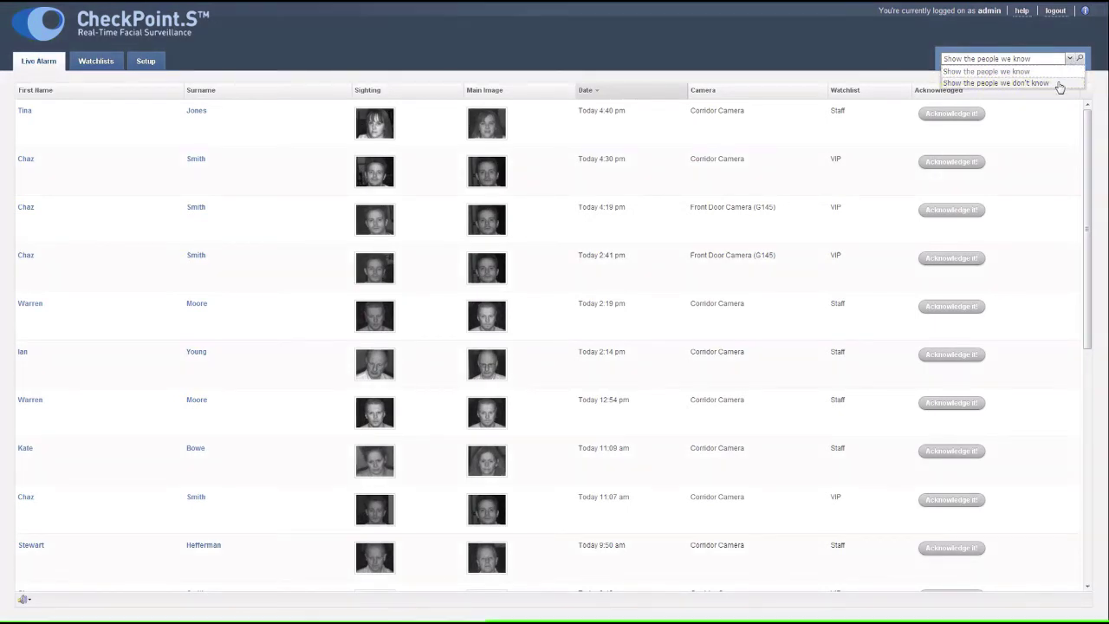
# - Search unknown-people sightings and bring up Associate face for the 15 Aug 3:00 pm Front Door sighting
pyautogui.click(1040, 84)
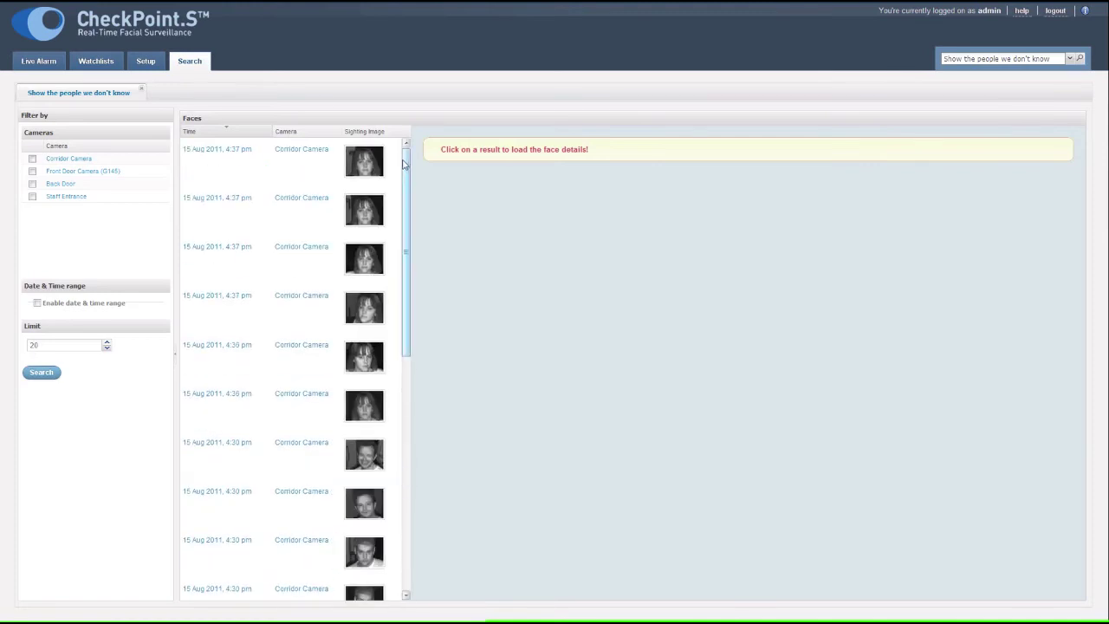
pyautogui.moveTo(405, 158); pyautogui.dragTo(411, 399)
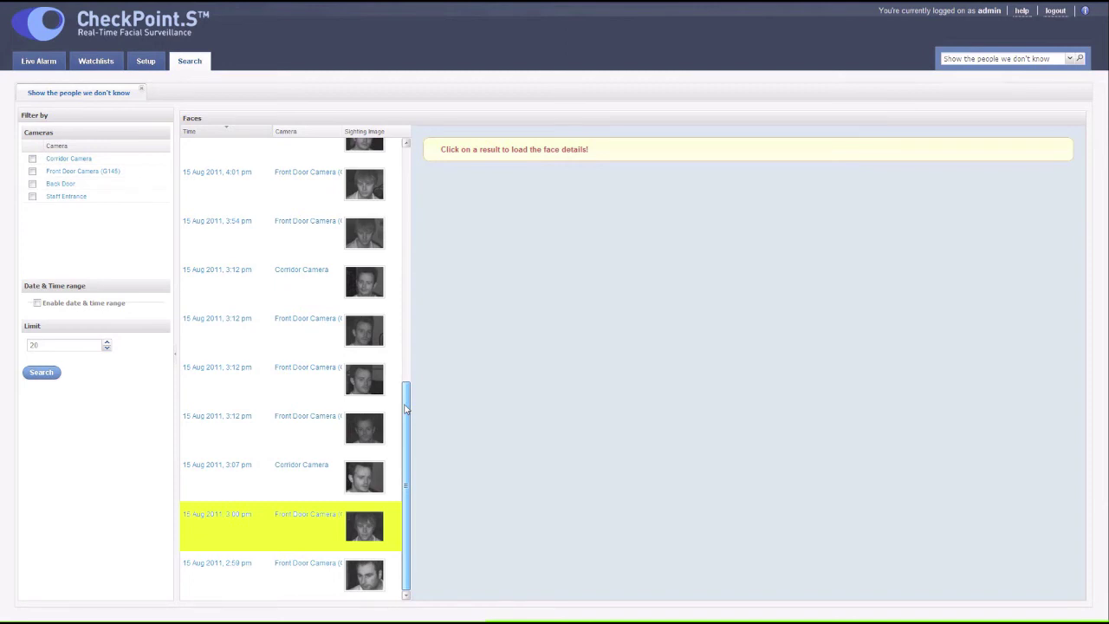
pyautogui.click(366, 529)
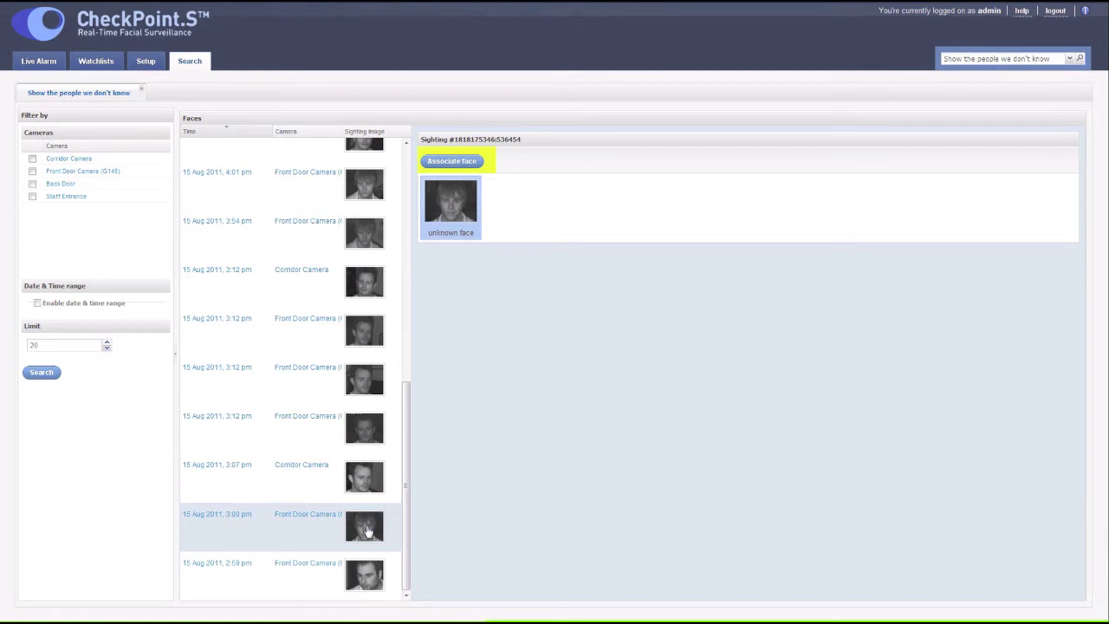
pyautogui.click(479, 163)
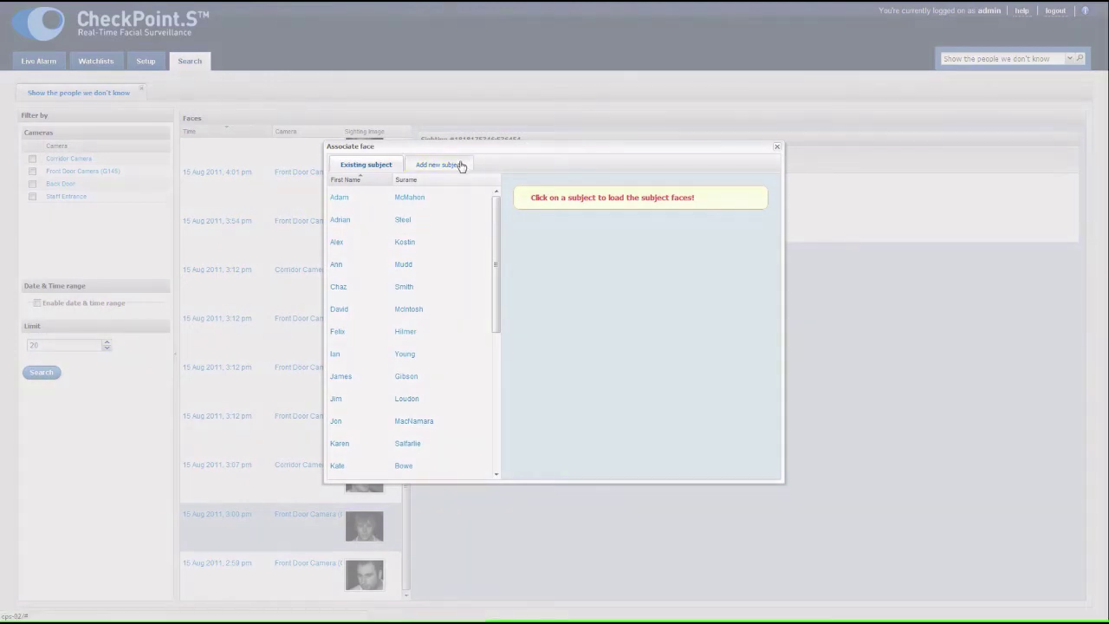
# - Save the face as a new subject with a first name and surname, monitored on the Staff watchlist
pyautogui.click(461, 166)
pyautogui.click(501, 189)
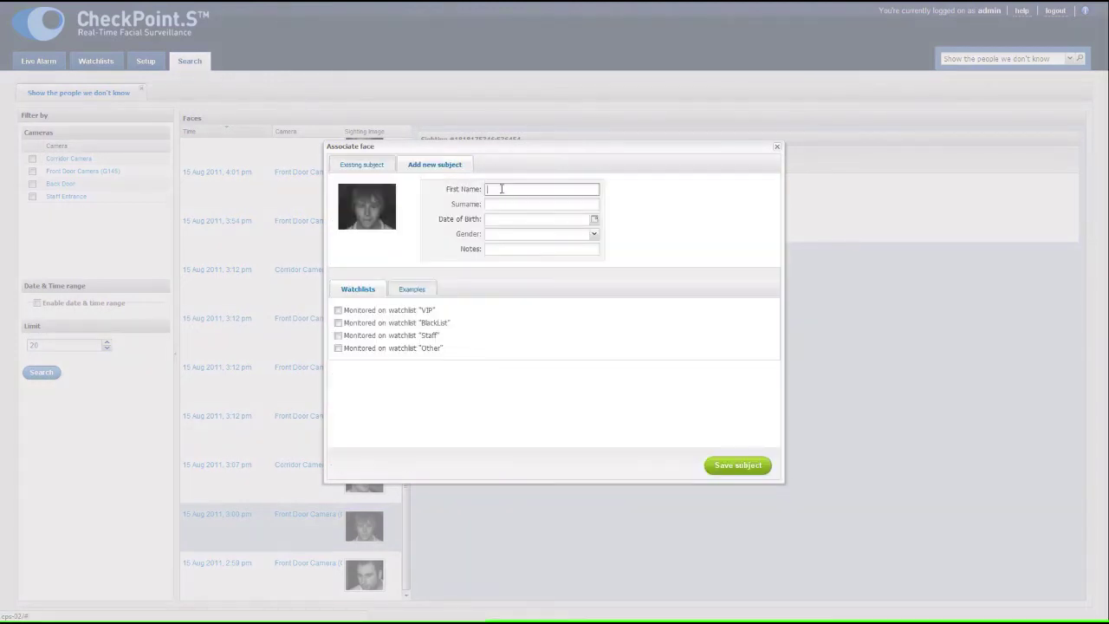
pyautogui.click(512, 206)
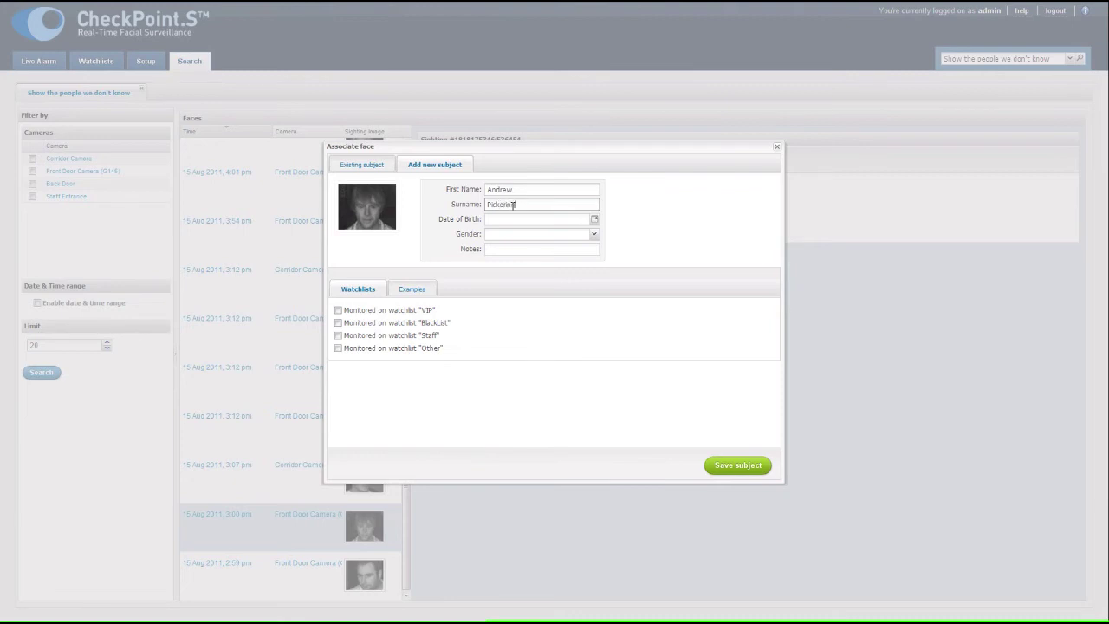
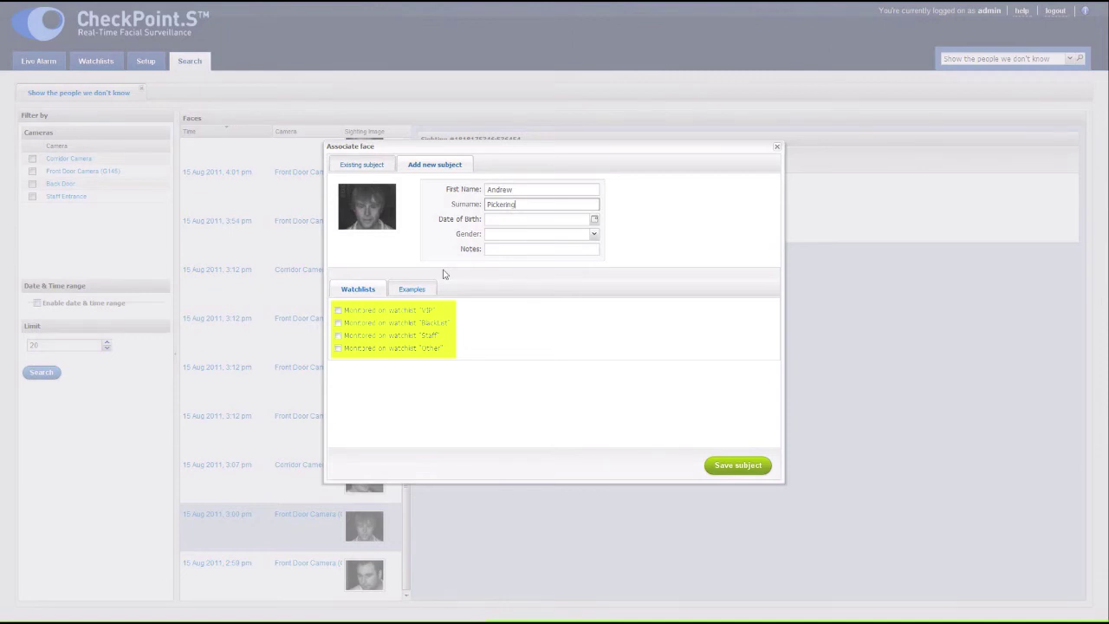
pyautogui.click(338, 337)
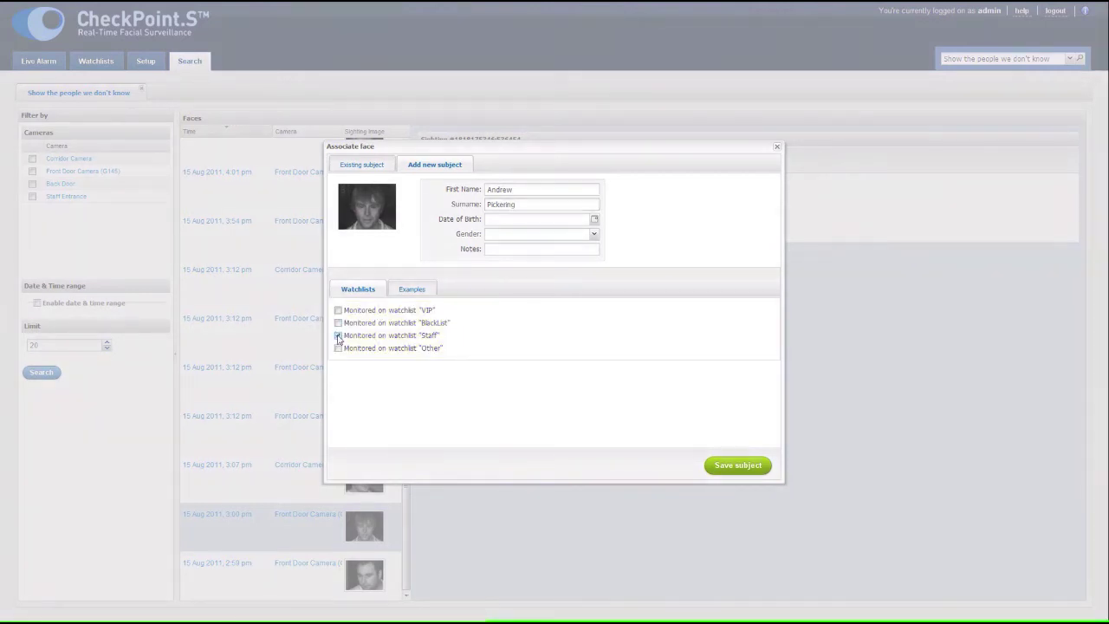
pyautogui.click(734, 468)
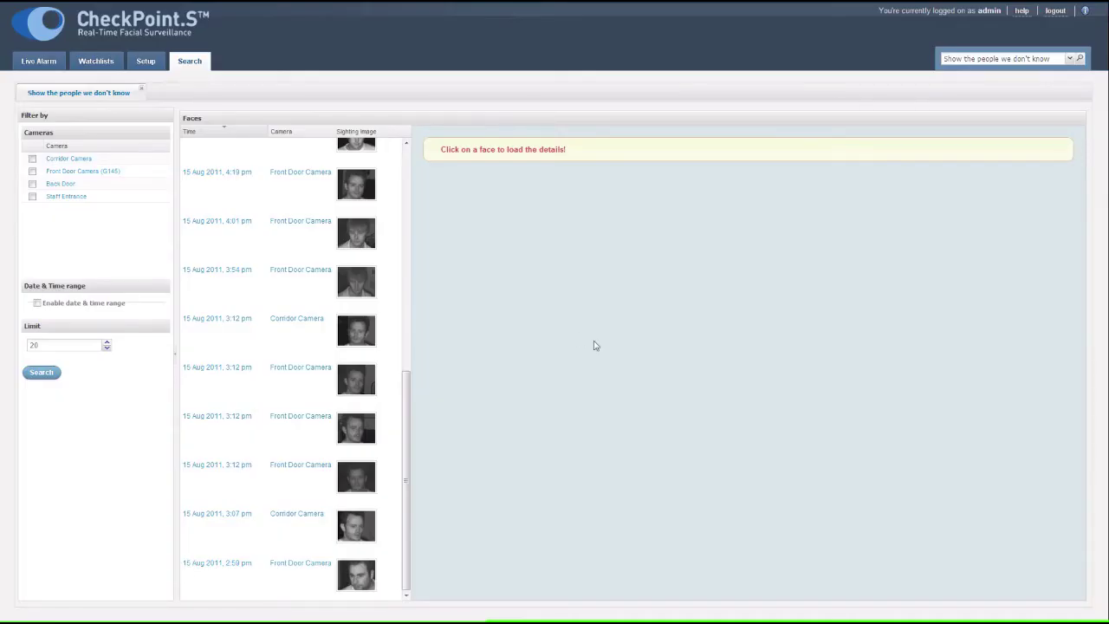
# - In Setup, view the new subject's record and its example face photos
pyautogui.click(147, 63)
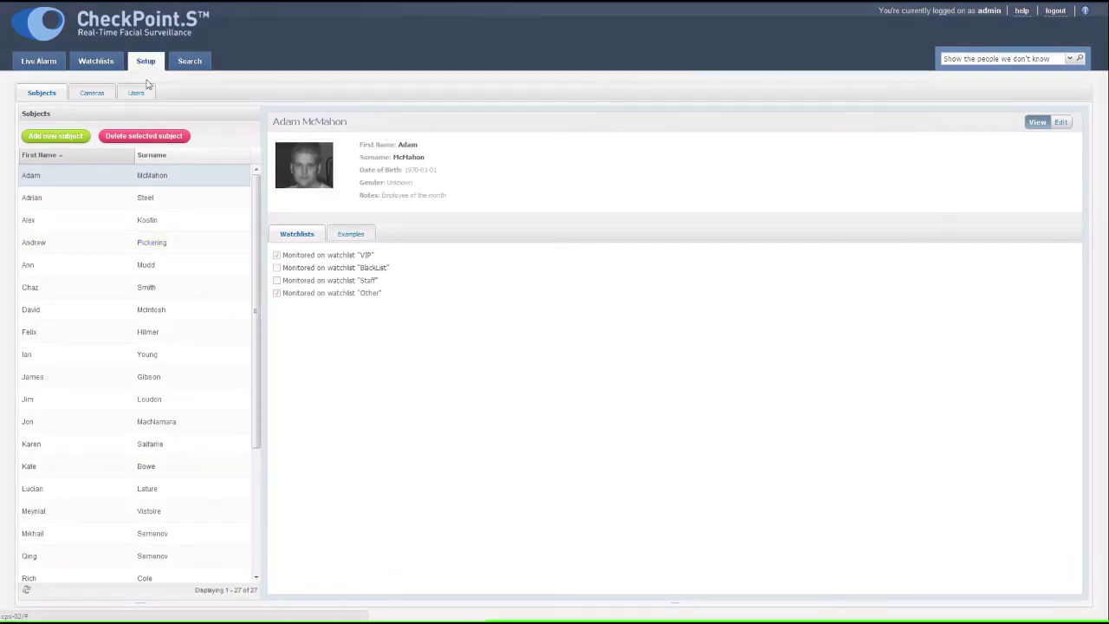
pyautogui.click(108, 245)
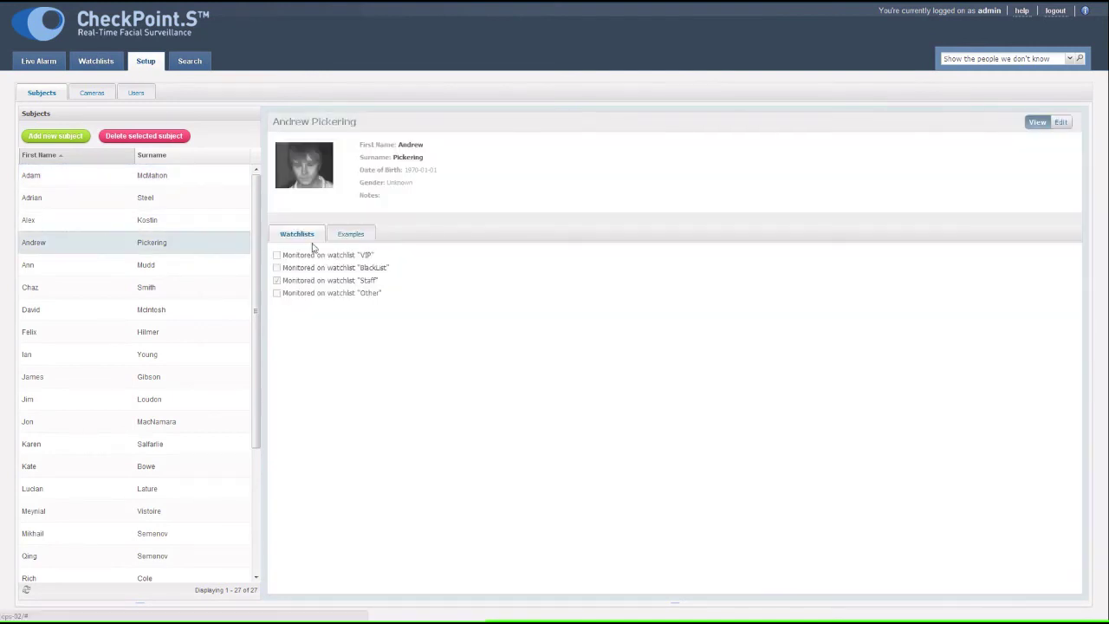
pyautogui.click(348, 236)
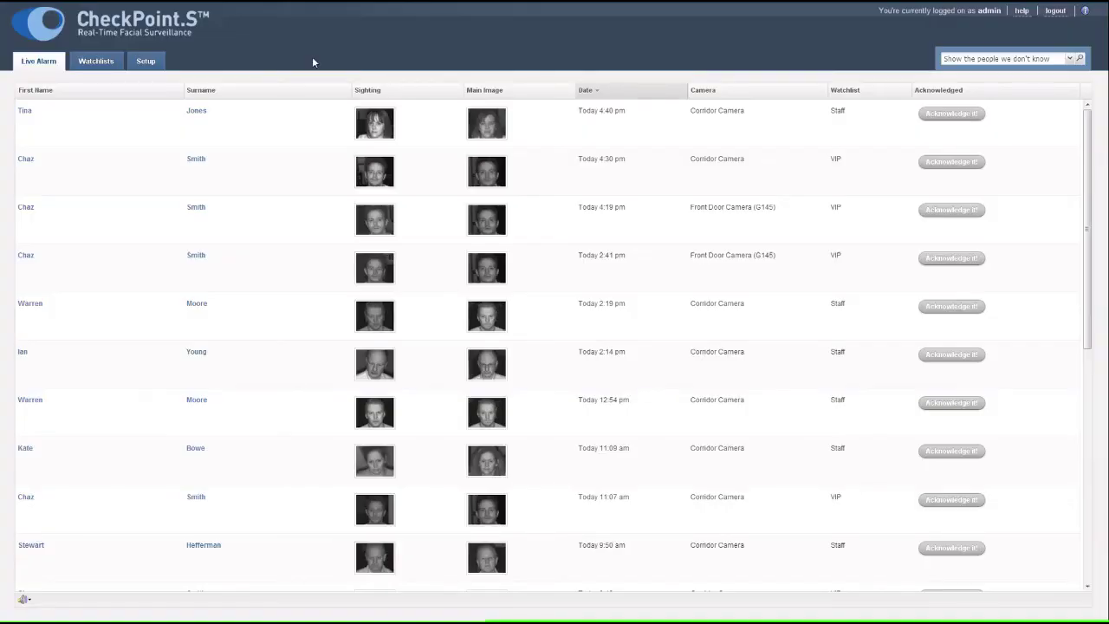
# - Group alarms by First Name, acknowledge the 4:30 pm VIP alert, then switch grouping off
pyautogui.click(180, 90)
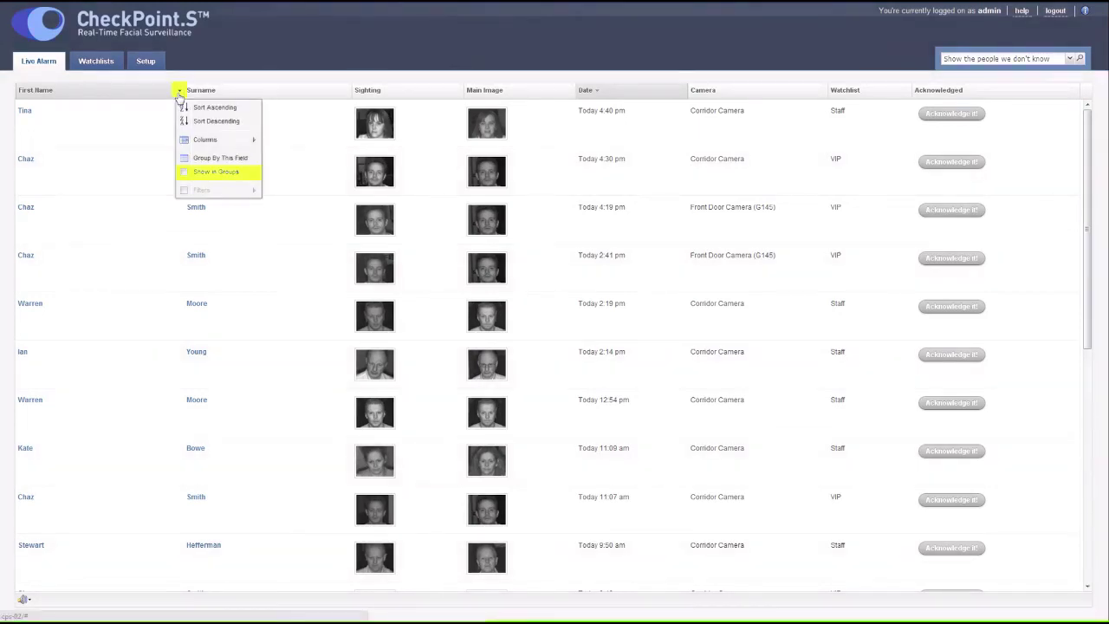
pyautogui.click(185, 176)
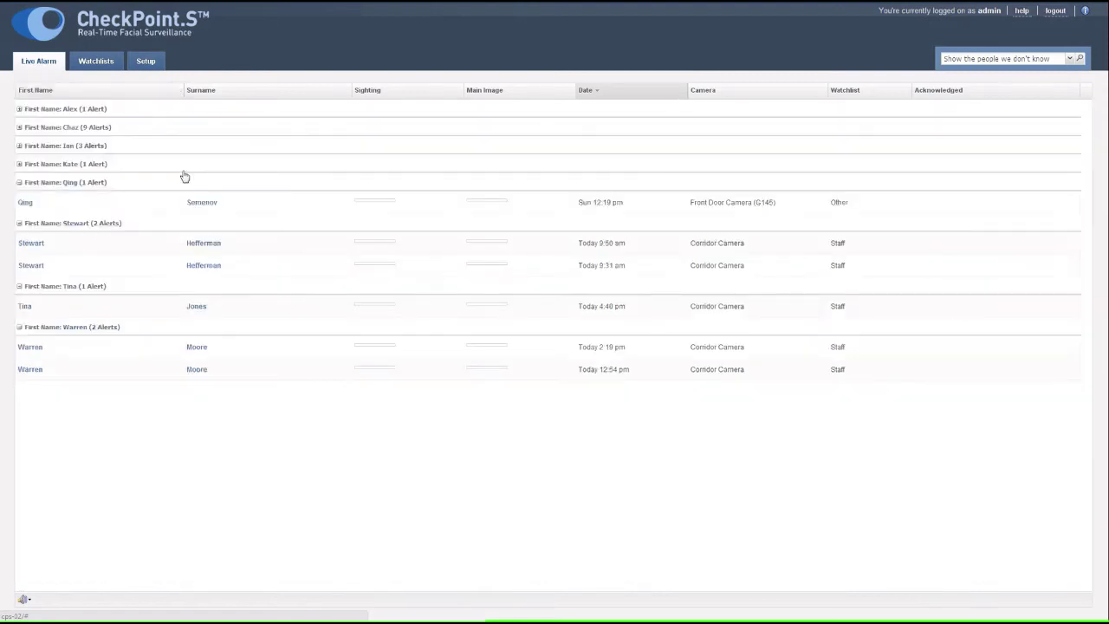
pyautogui.click(19, 182)
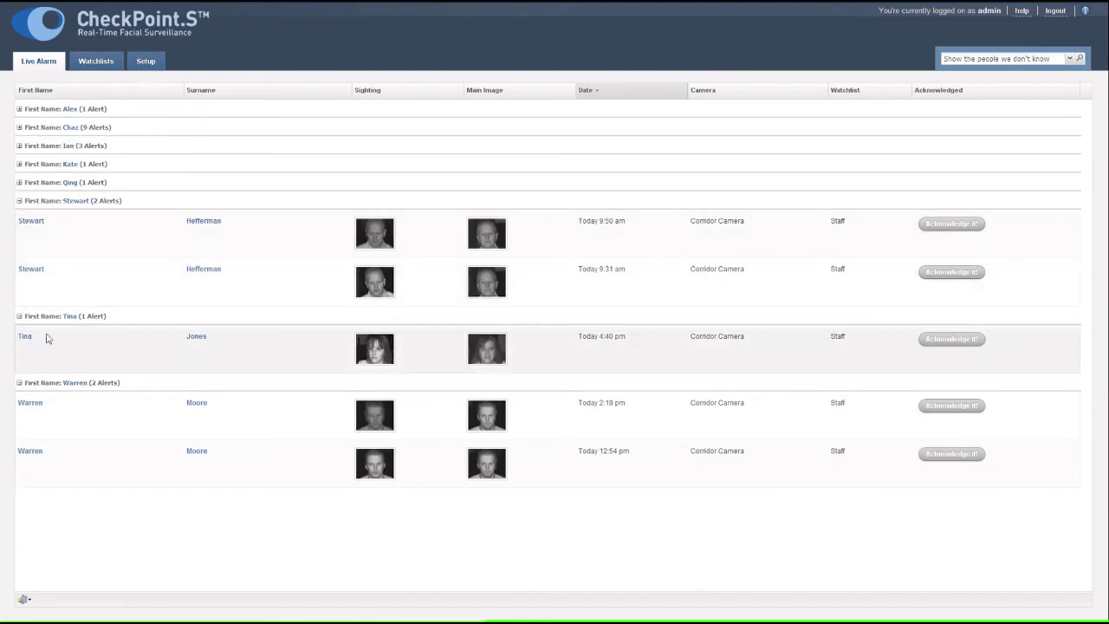
pyautogui.click(19, 127)
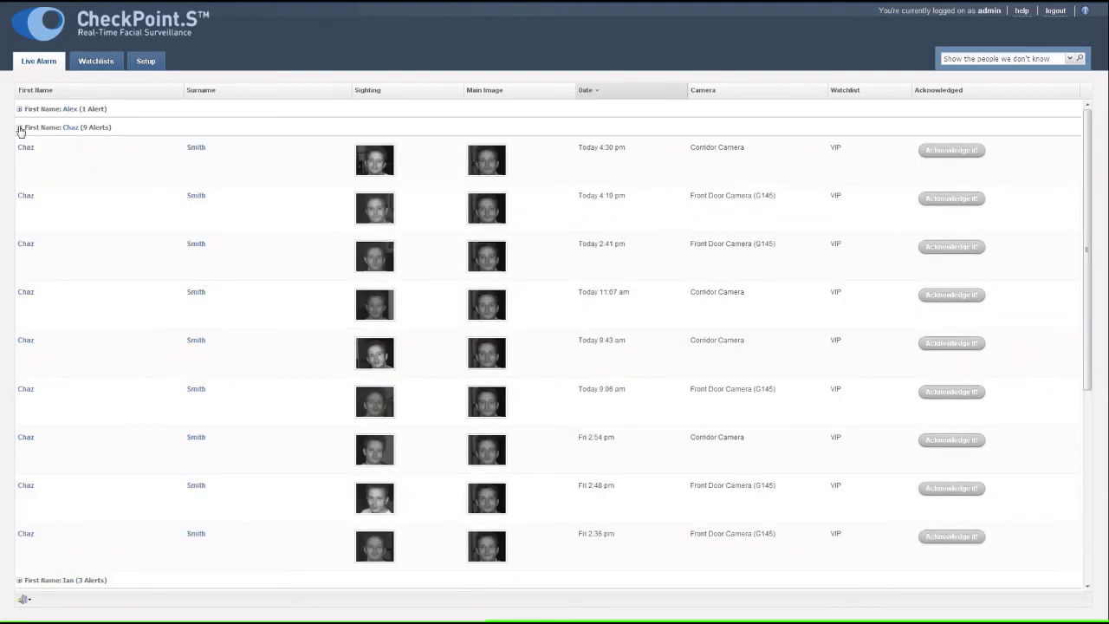
pyautogui.click(952, 152)
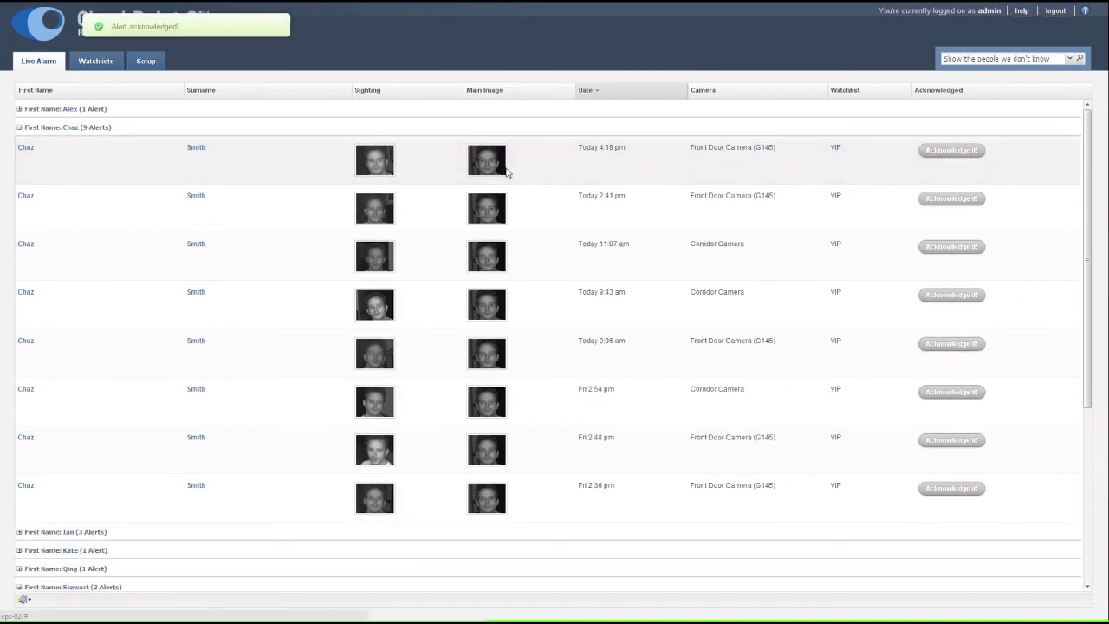
pyautogui.click(180, 92)
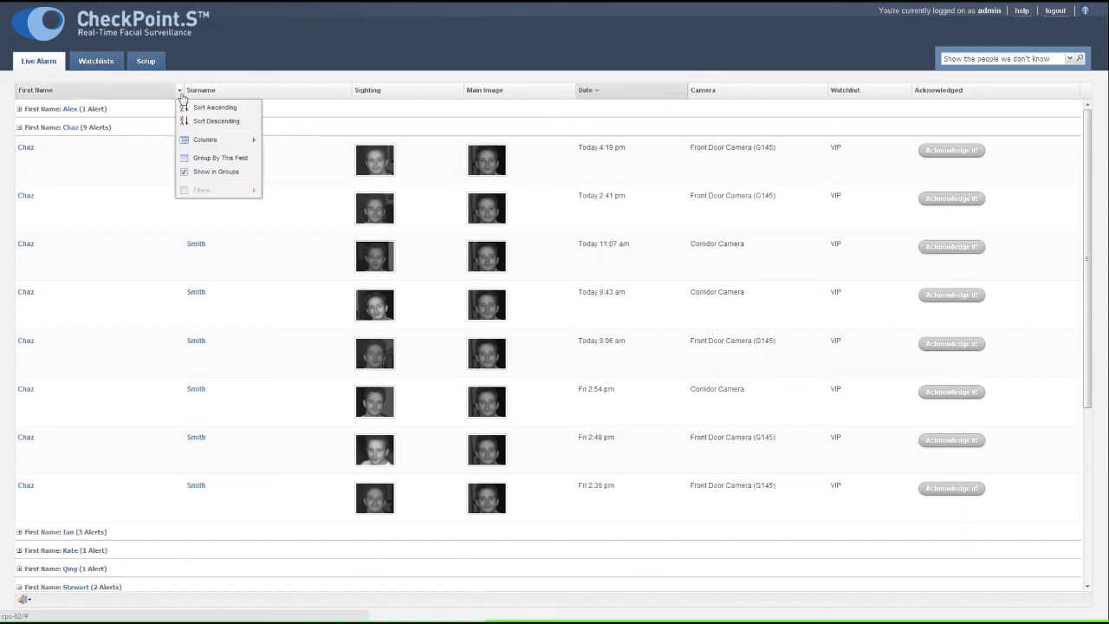
pyautogui.click(199, 173)
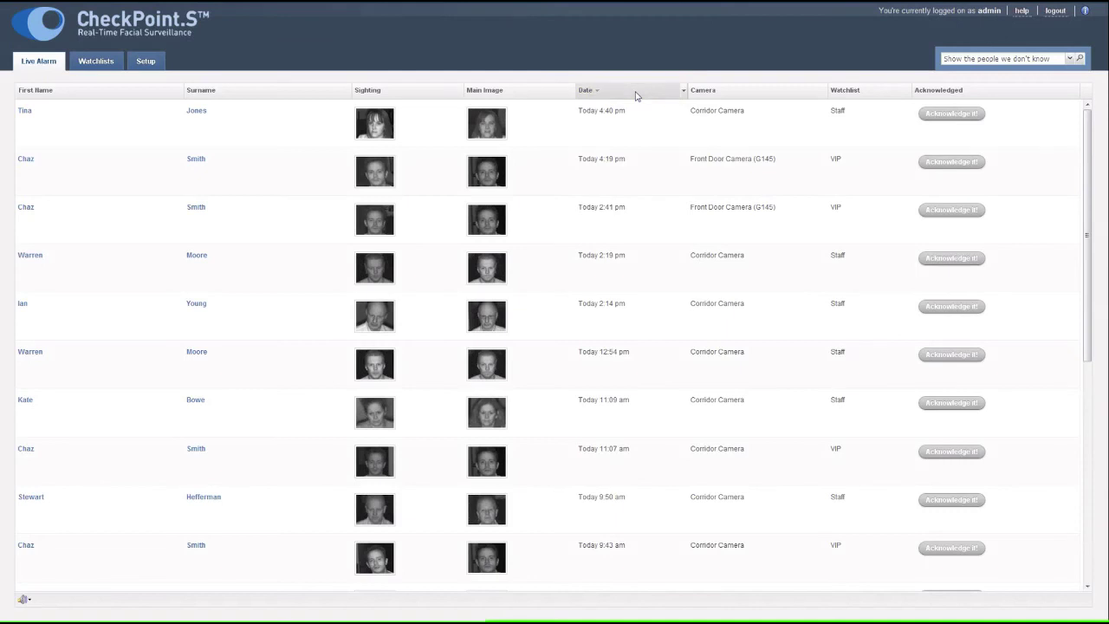
pyautogui.click(636, 95)
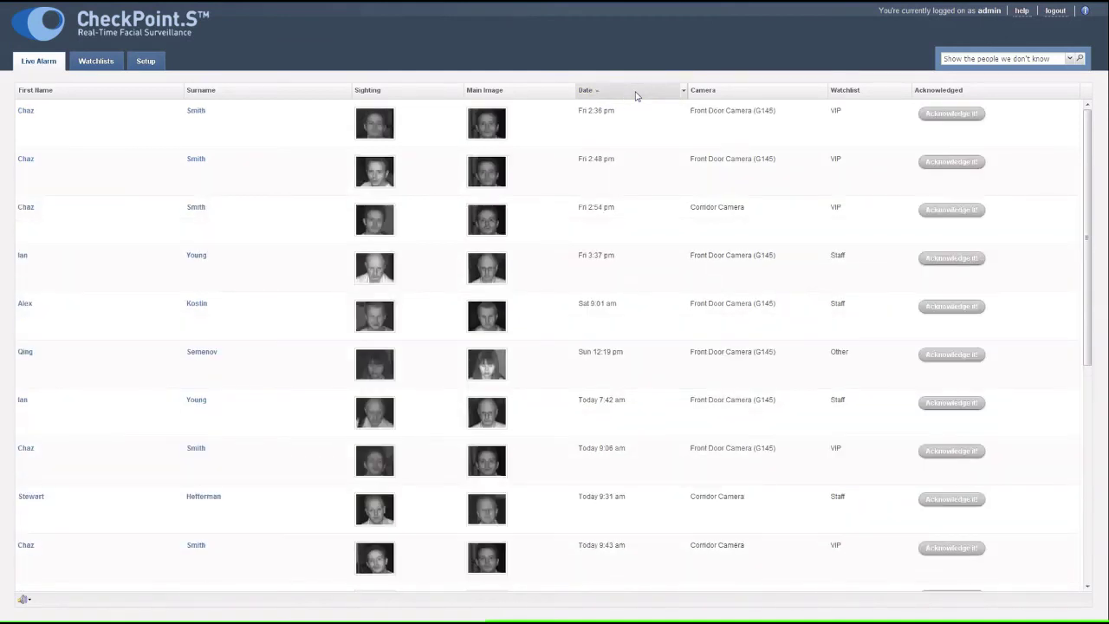
pyautogui.click(636, 96)
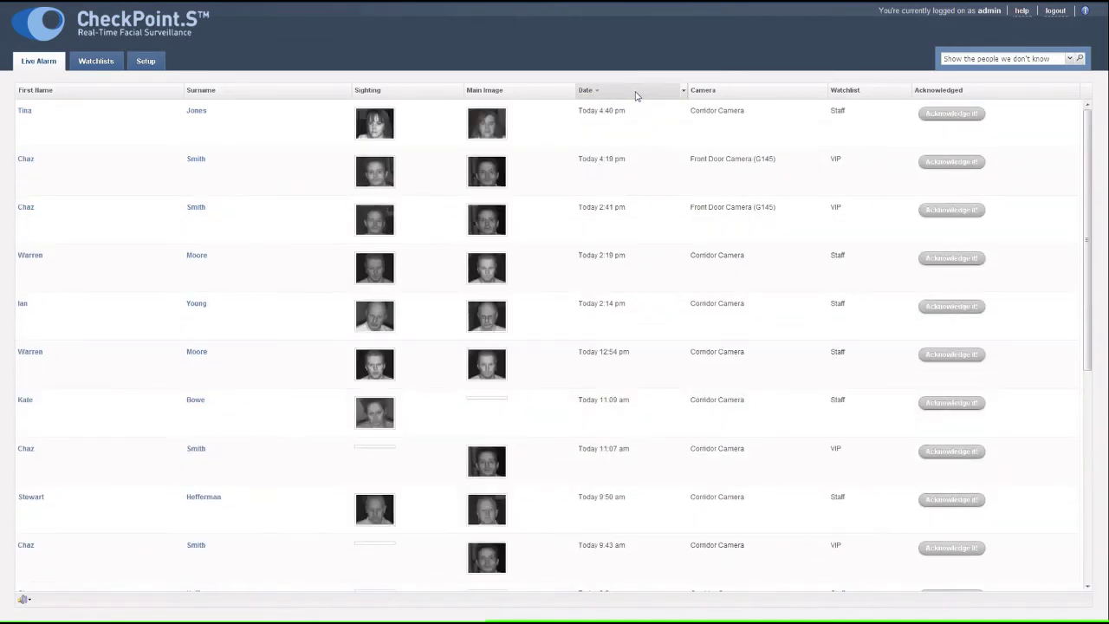
pyautogui.click(824, 93)
pyautogui.moveTo(866, 143)
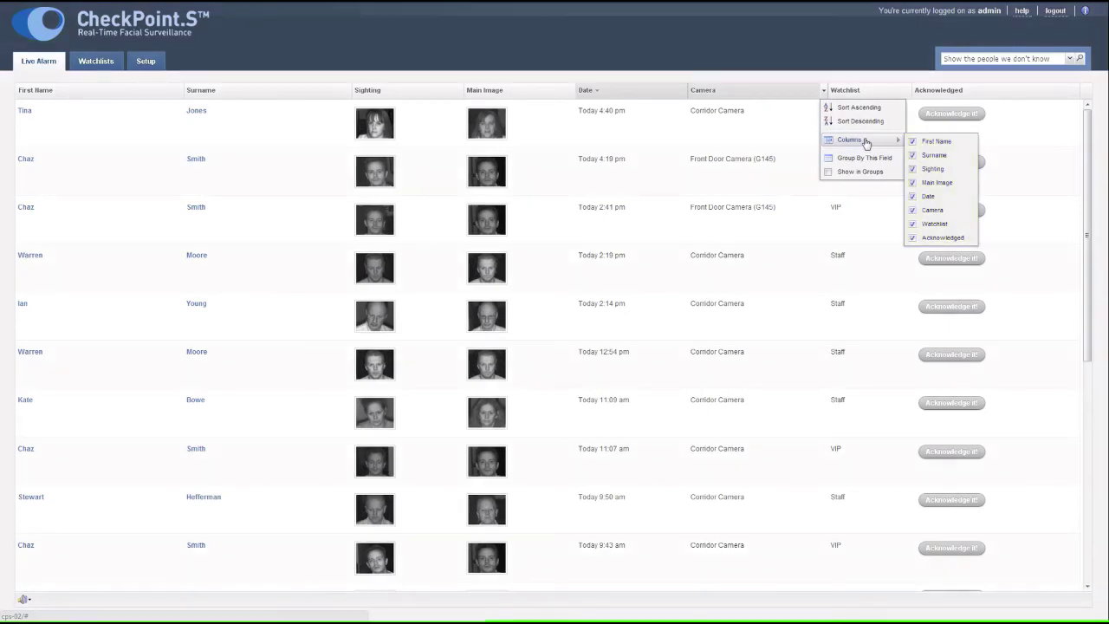
pyautogui.click(913, 224)
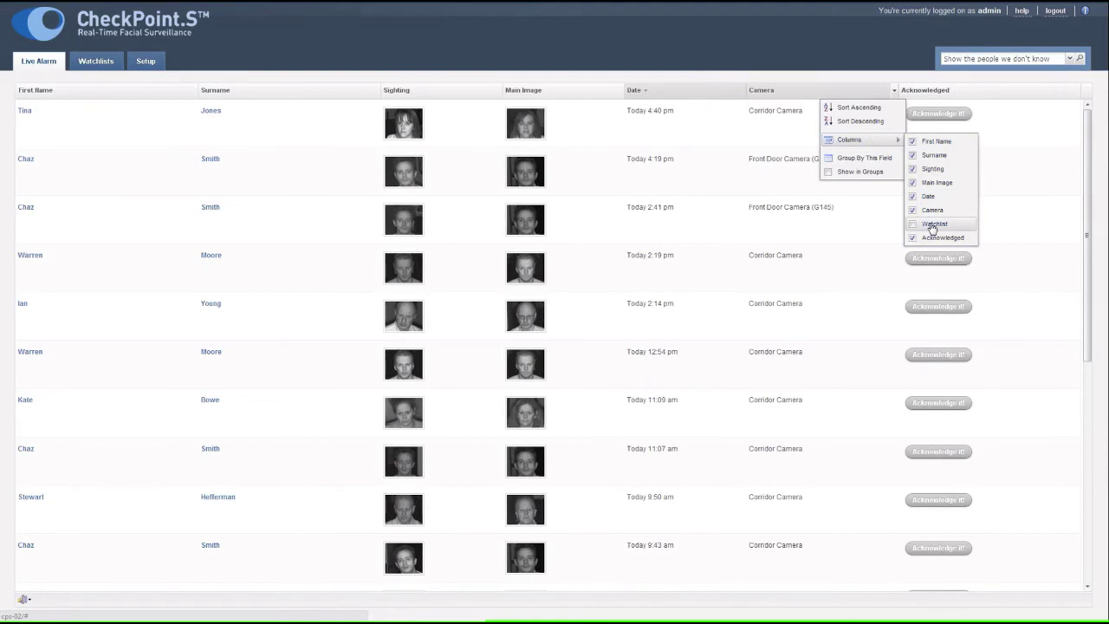
pyautogui.click(929, 225)
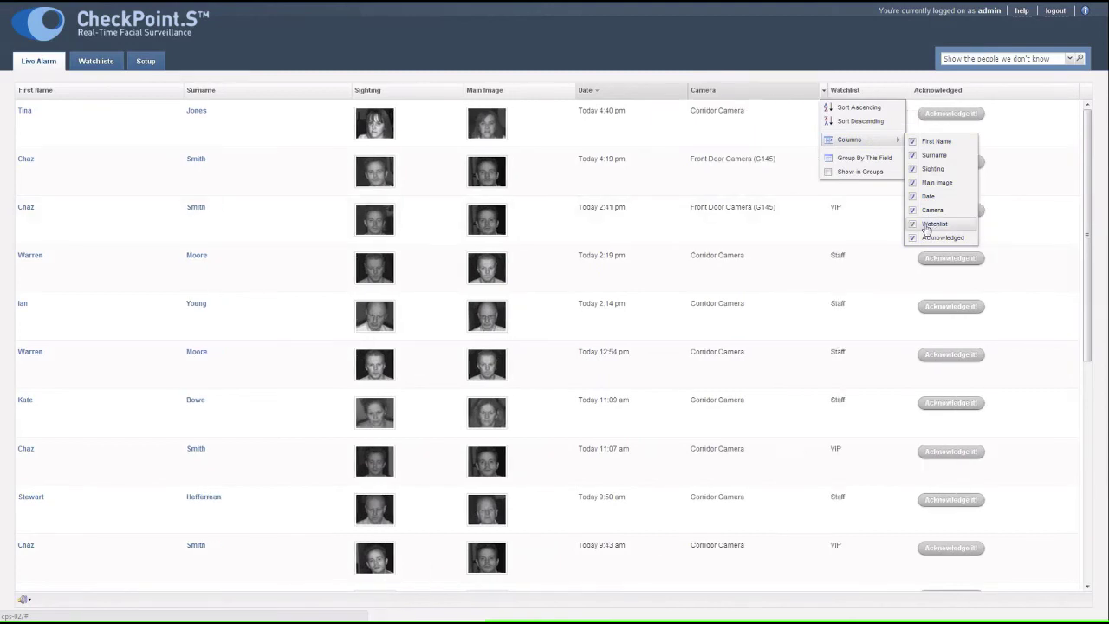
# - Group alarms by Camera, collapse Corridor Camera, acknowledge the Fri 2:48 pm Front Door alert, then ungroup
pyautogui.click(879, 160)
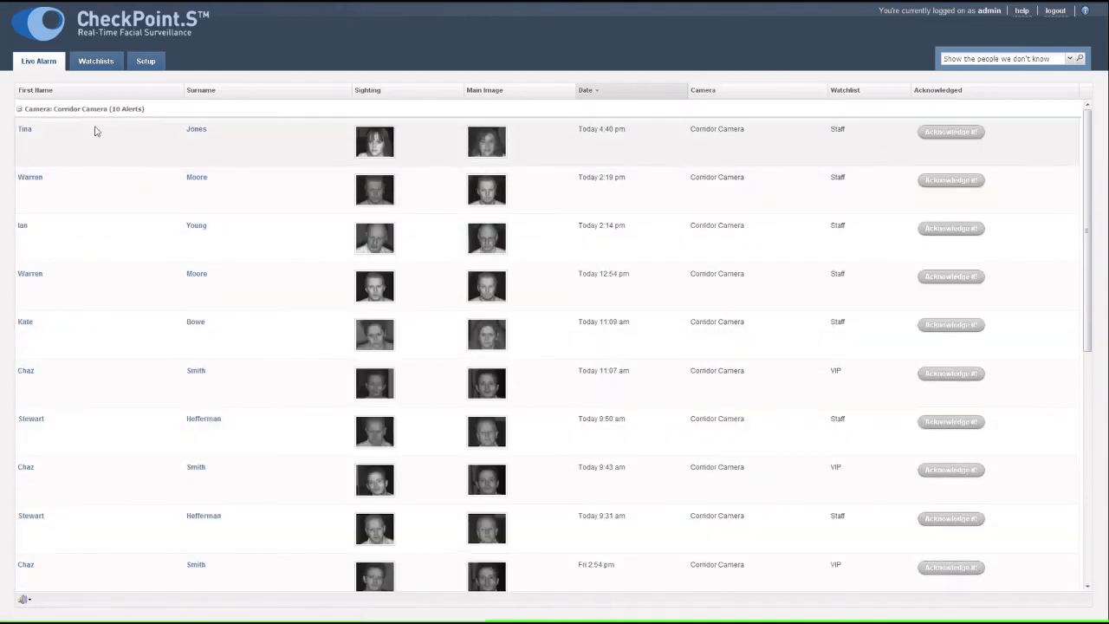
pyautogui.click(18, 110)
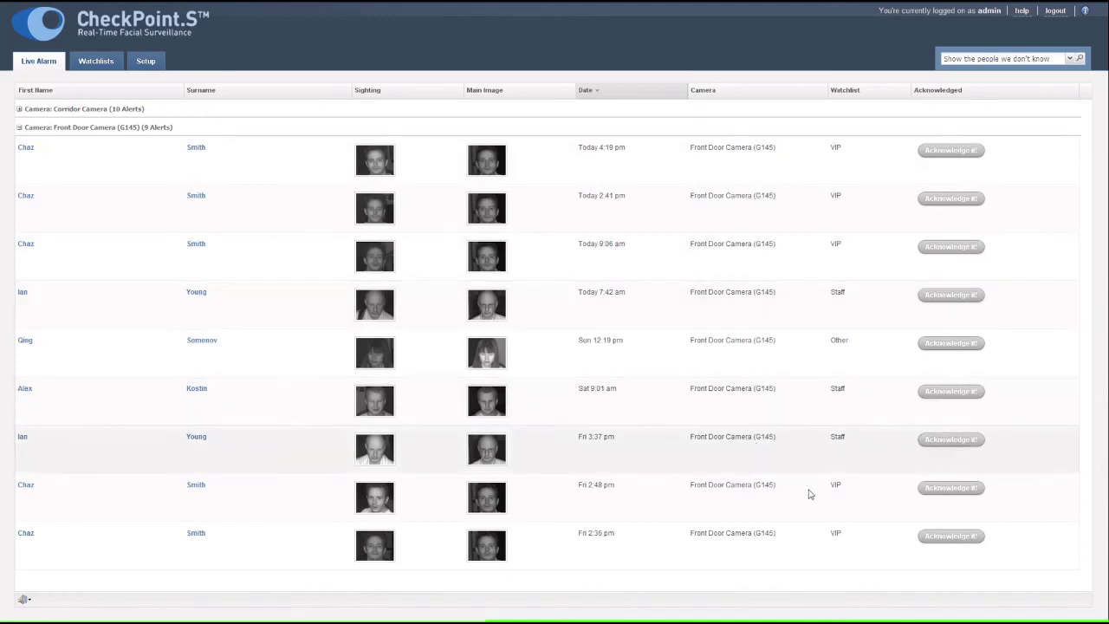
pyautogui.click(949, 488)
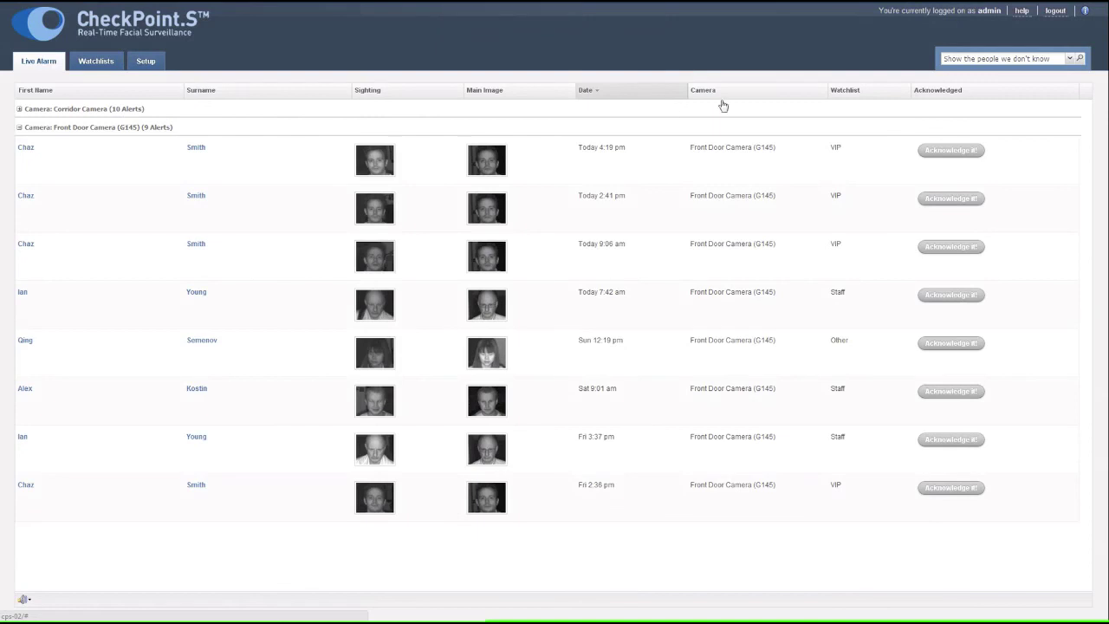
pyautogui.click(908, 90)
pyautogui.click(864, 171)
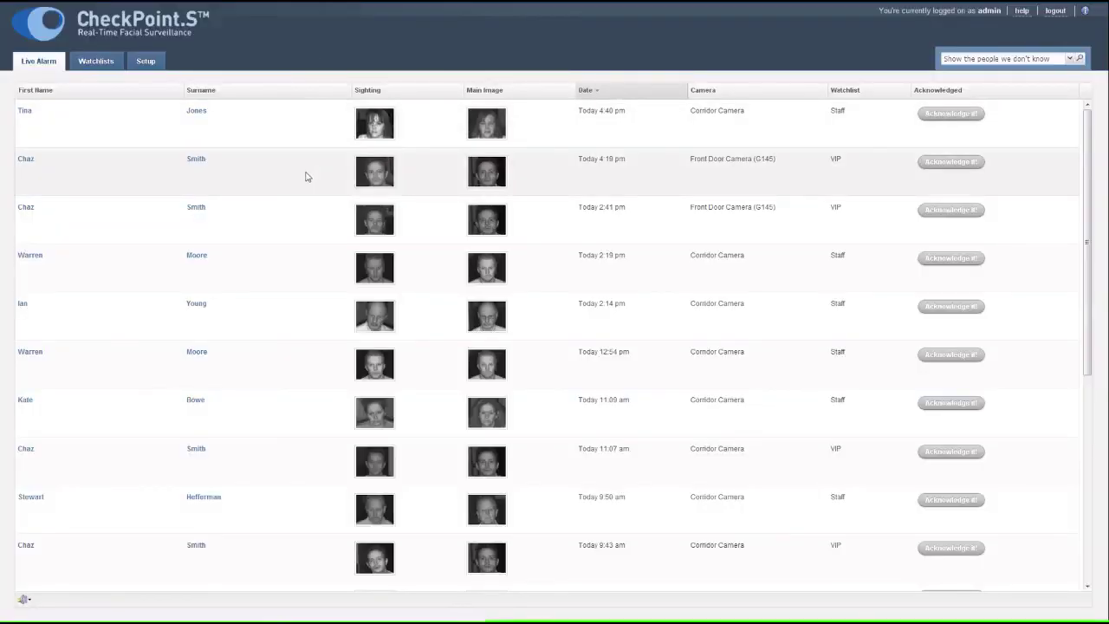
# - Log out of the admin session, bringing up the logout confirmation
pyautogui.click(1056, 12)
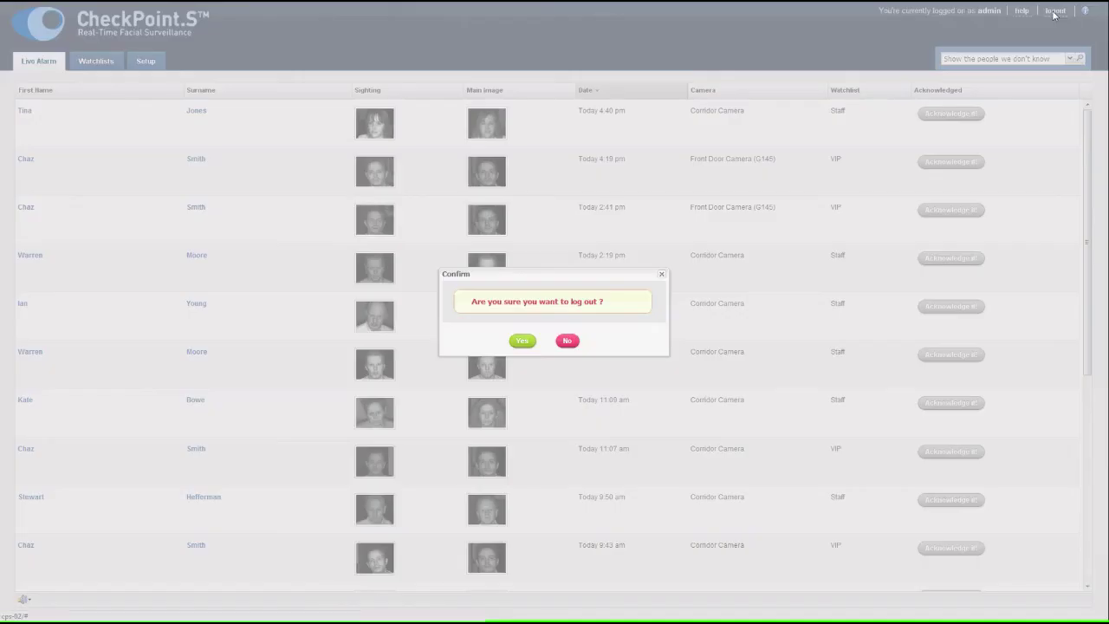